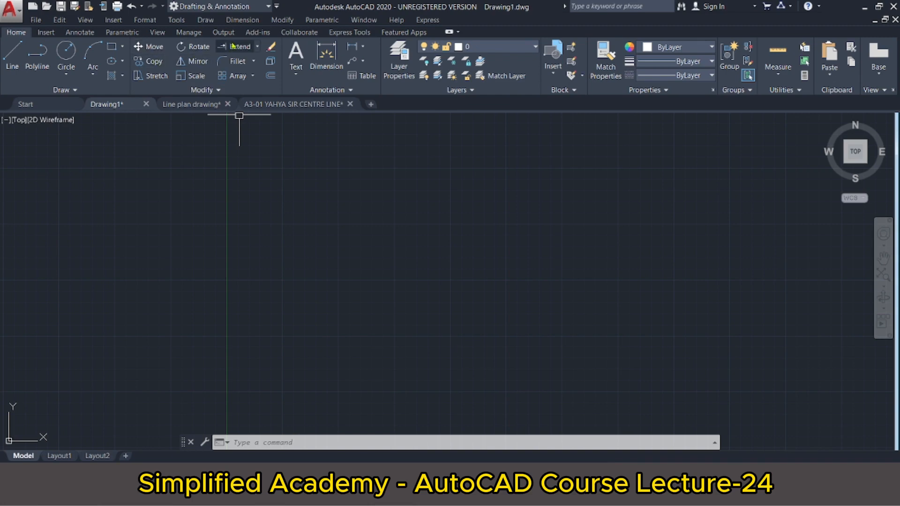
pyautogui.click(257, 46)
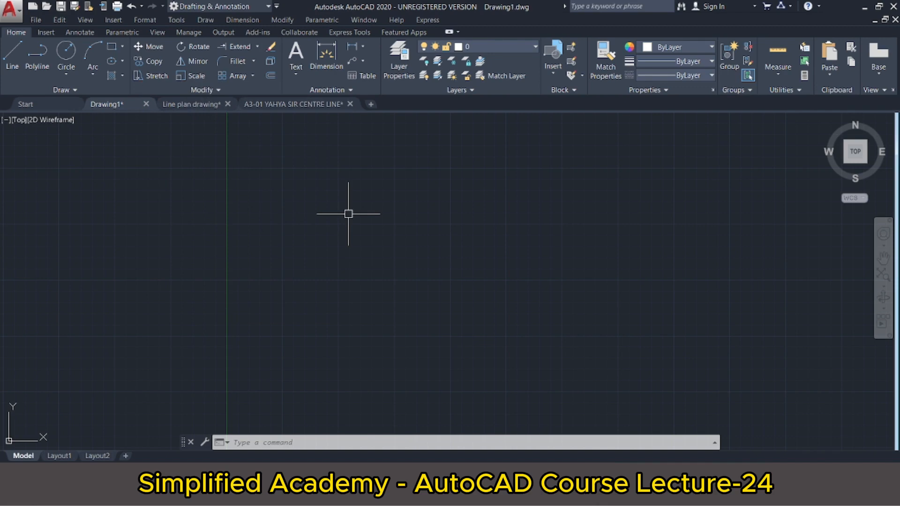
pyautogui.write('ST')
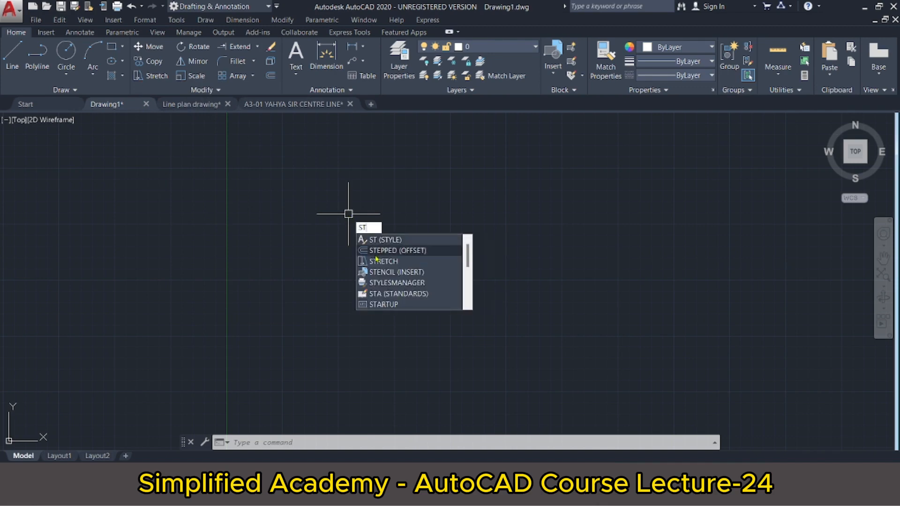
pyautogui.write('RETCH')
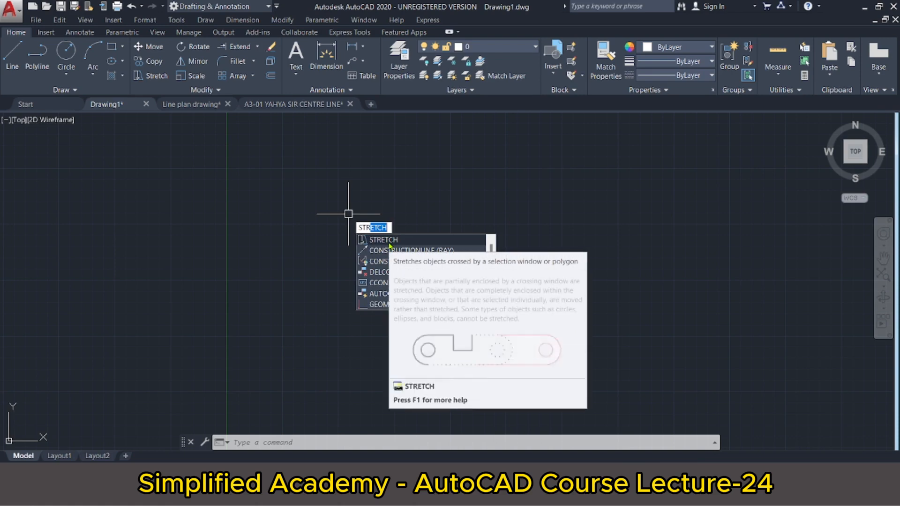
pyautogui.click(388, 240)
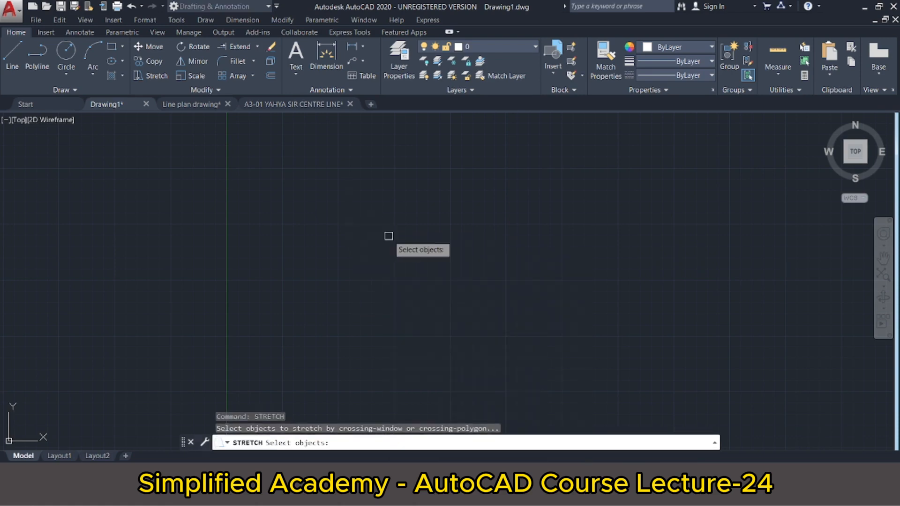
pyautogui.press('Escape')
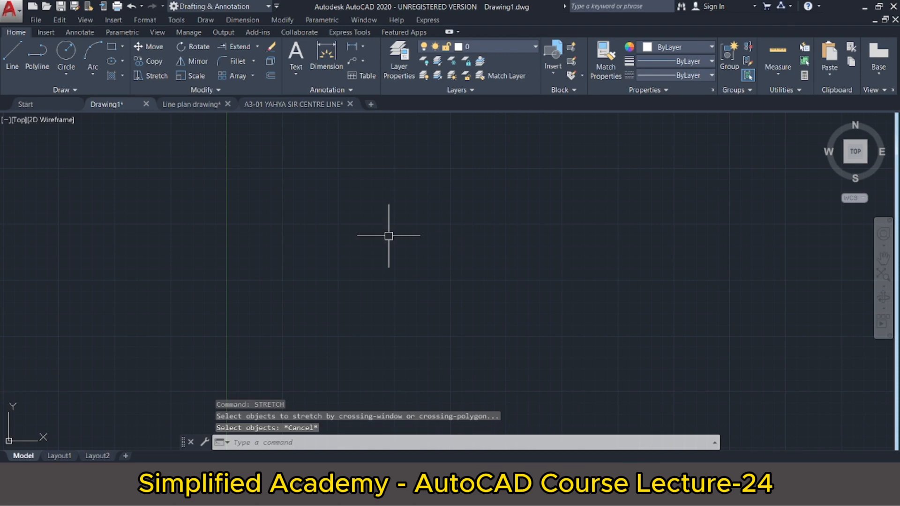
pyautogui.click(310, 442)
pyautogui.write('STRETCH Select objects:')
pyautogui.press('Return')
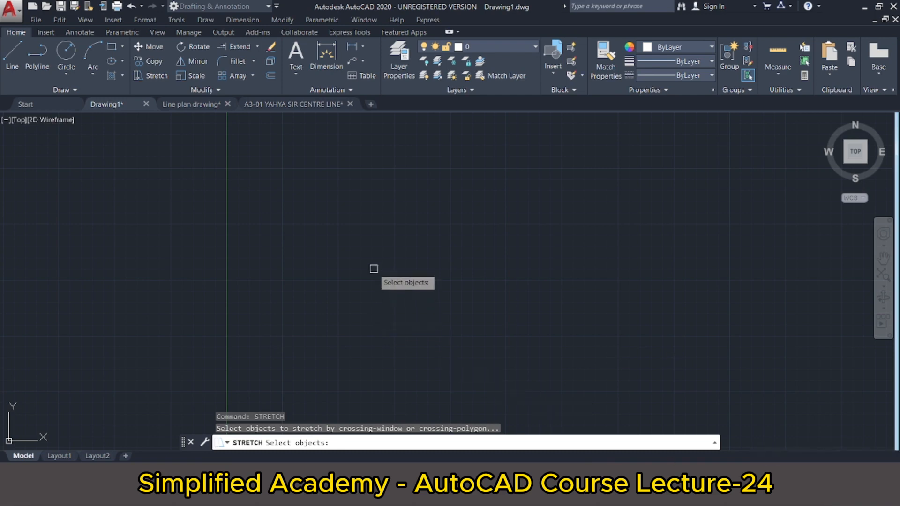
pyautogui.press('Escape')
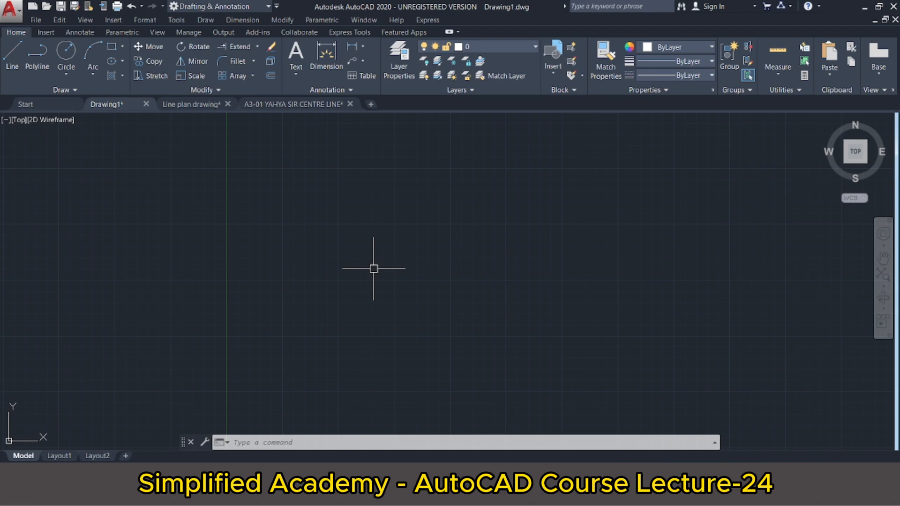
# Step: Start a line outline with a 150-unit bottom edge running right and a 50-unit edge going straight up
pyautogui.click(18, 59)
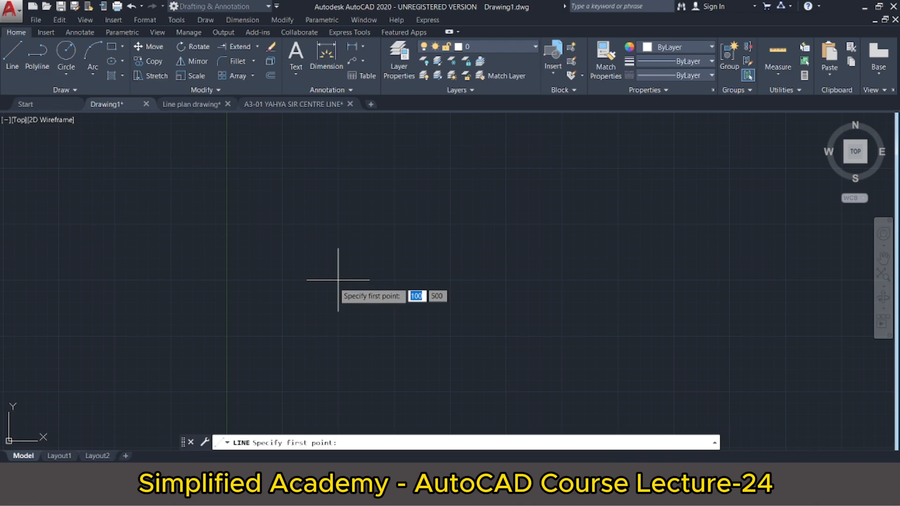
pyautogui.click(338, 280)
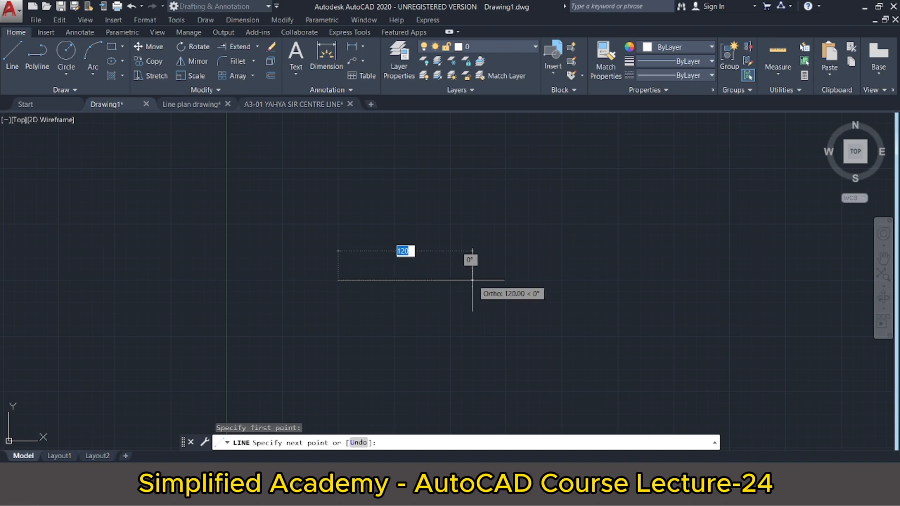
pyautogui.write('150')
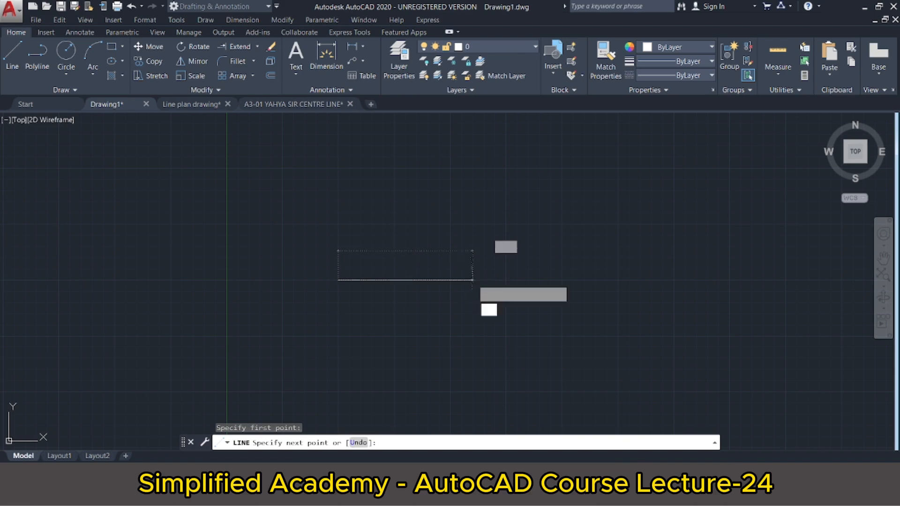
pyautogui.press('Return')
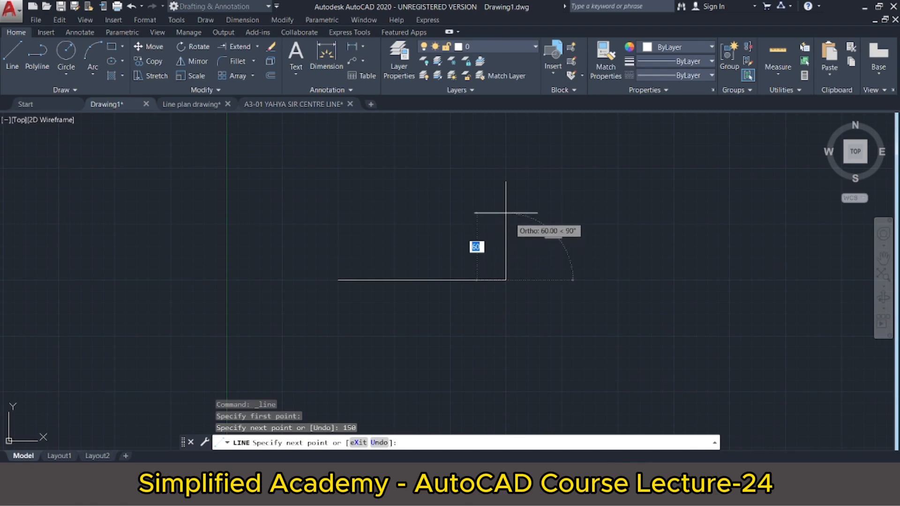
pyautogui.write('50')
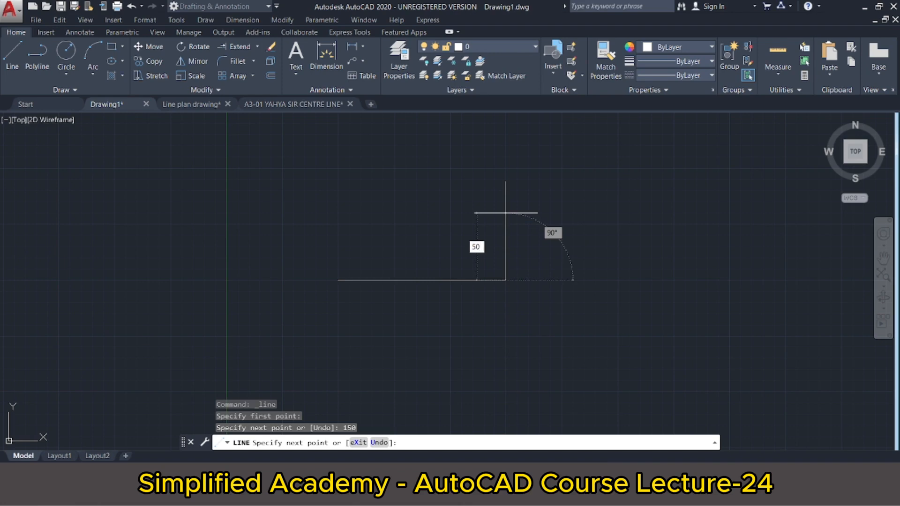
pyautogui.press('Return')
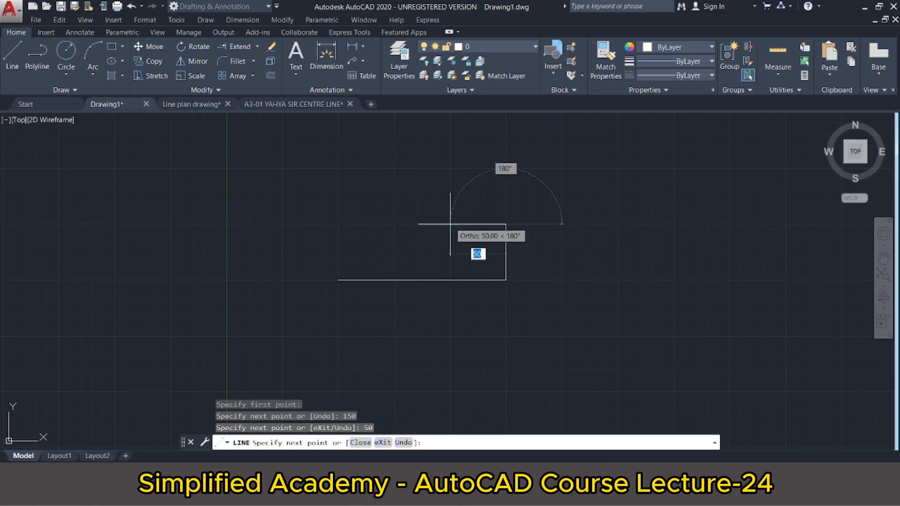
# Step: Continue the outline with a square notch: 50 units left, 50 units up and 50 units right
pyautogui.write('50')
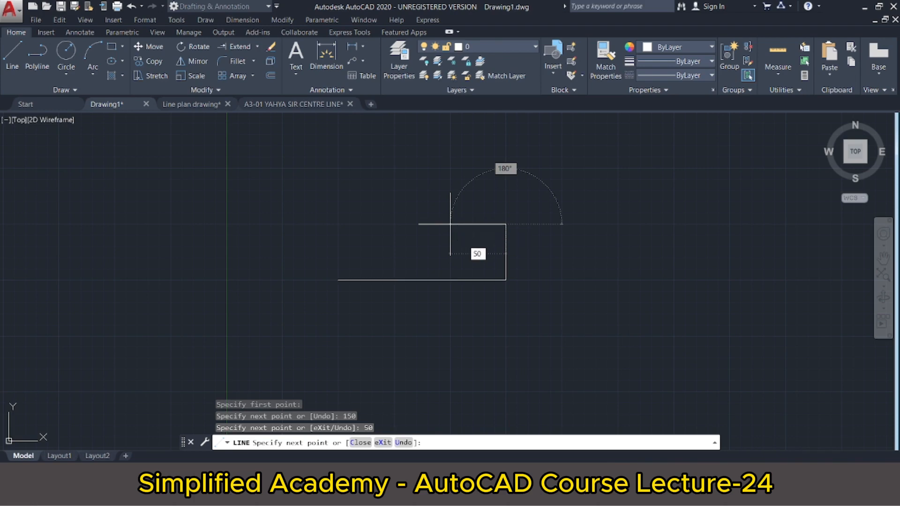
pyautogui.press('Return')
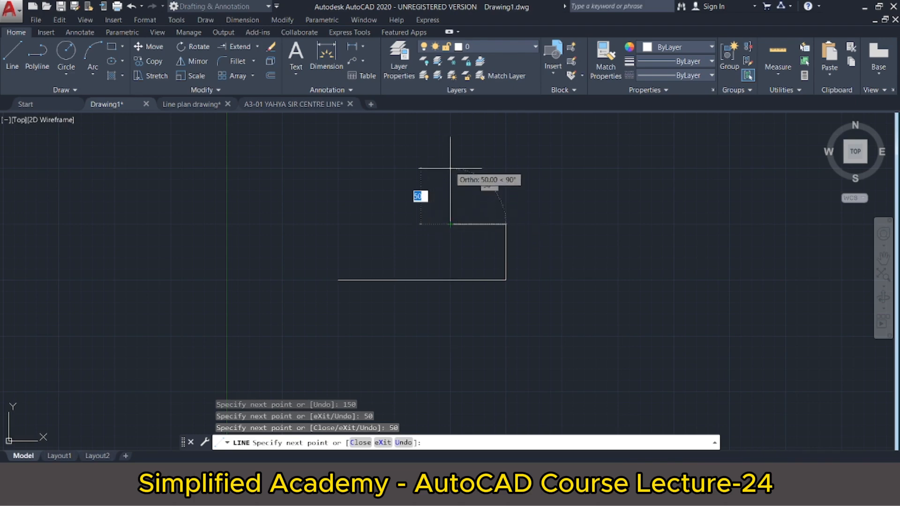
pyautogui.write('50')
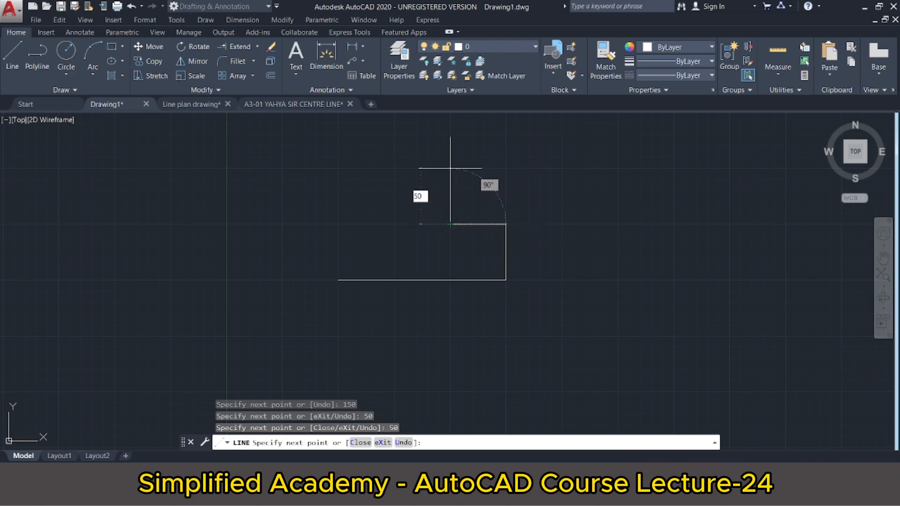
pyautogui.press('Return')
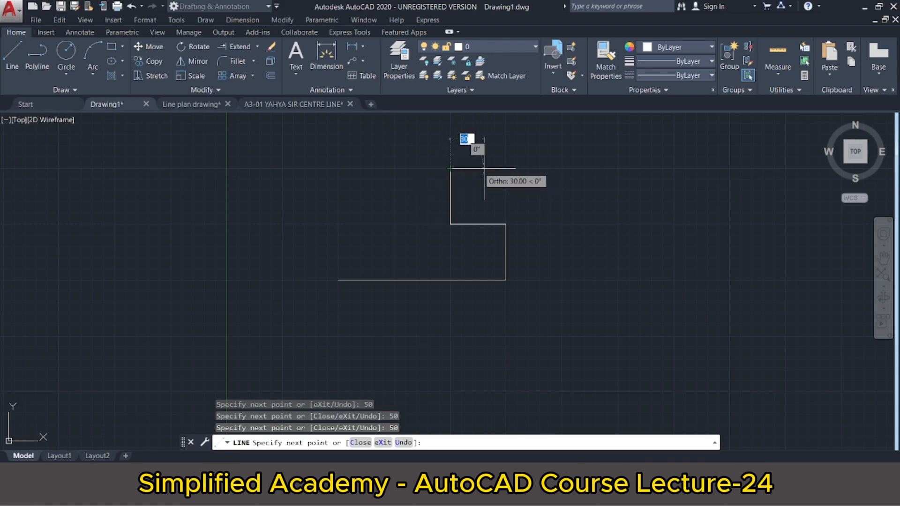
pyautogui.write('50')
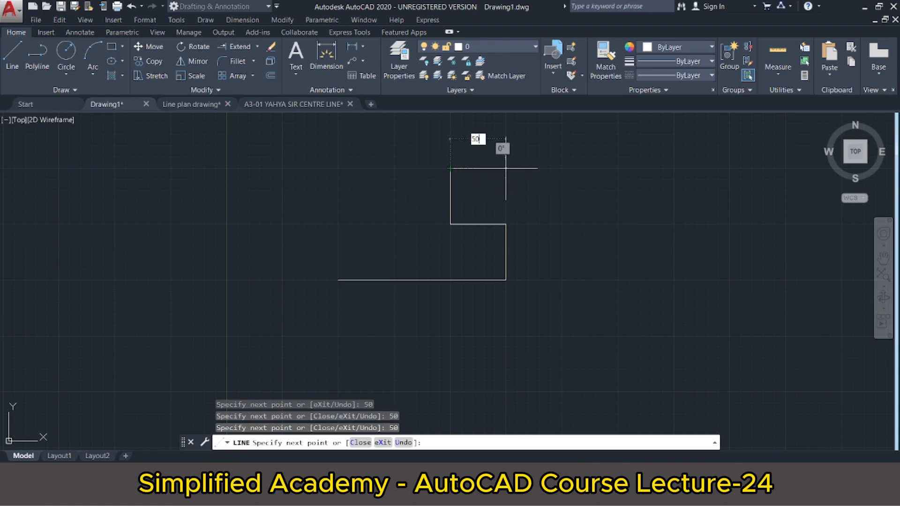
pyautogui.press('Return')
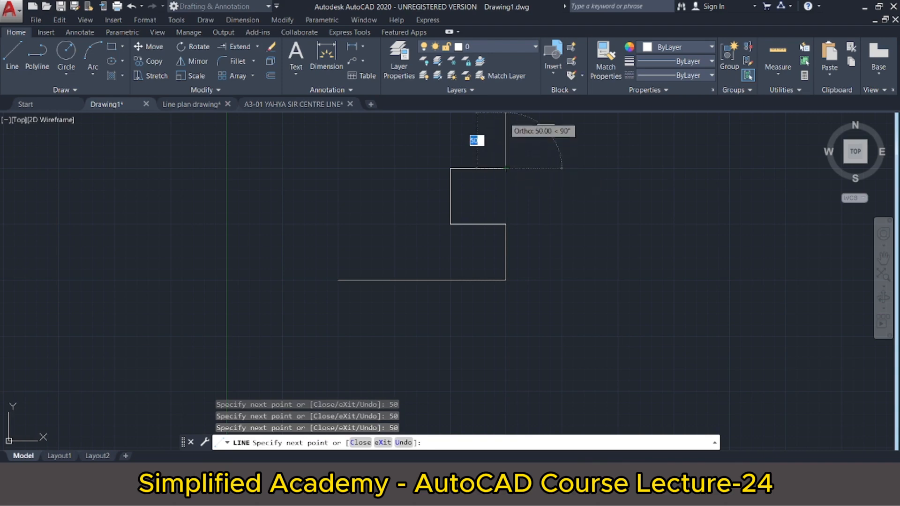
# Step: Complete the outline with a 50-unit edge up, a 150-unit top edge left and a closing edge to the start point
pyautogui.write('50')
pyautogui.press('Return')
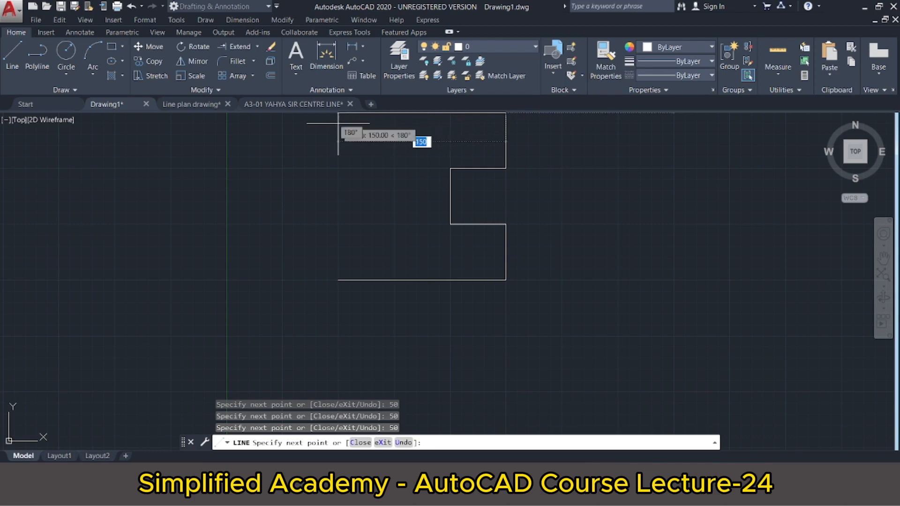
pyautogui.write('150')
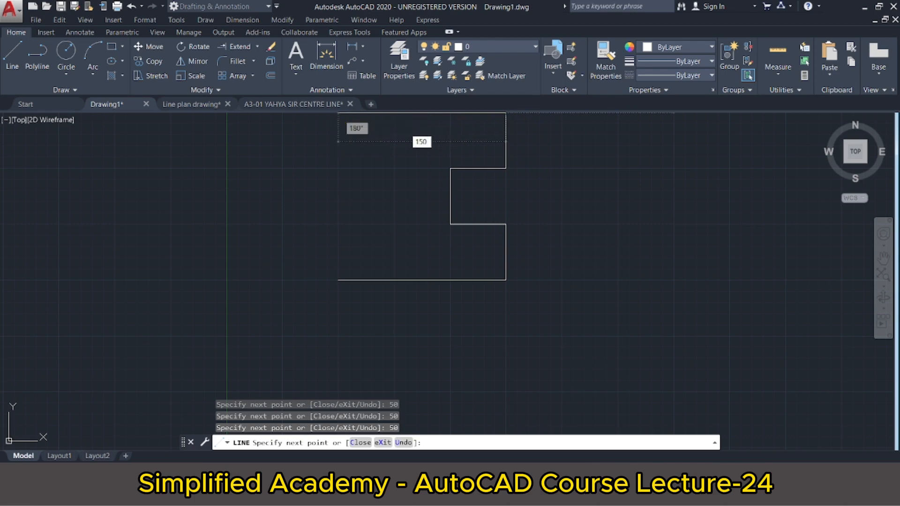
pyautogui.press('Return')
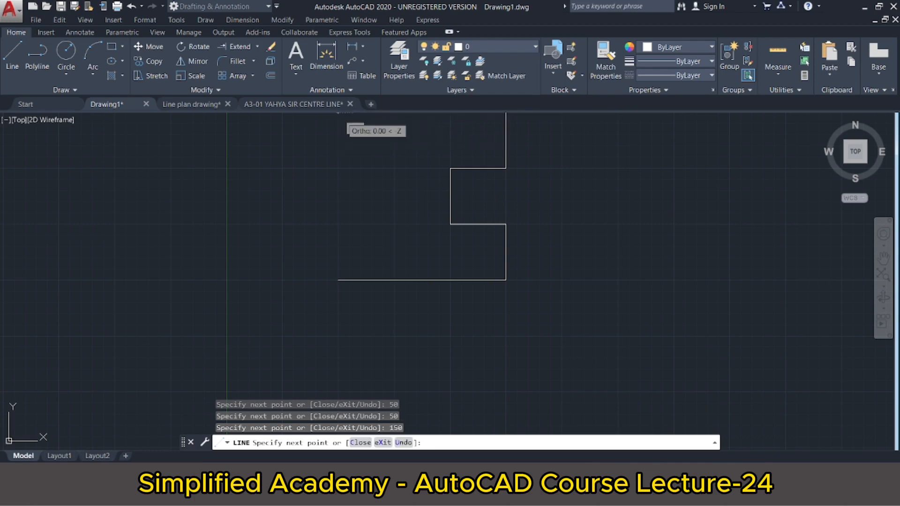
pyautogui.click(338, 280)
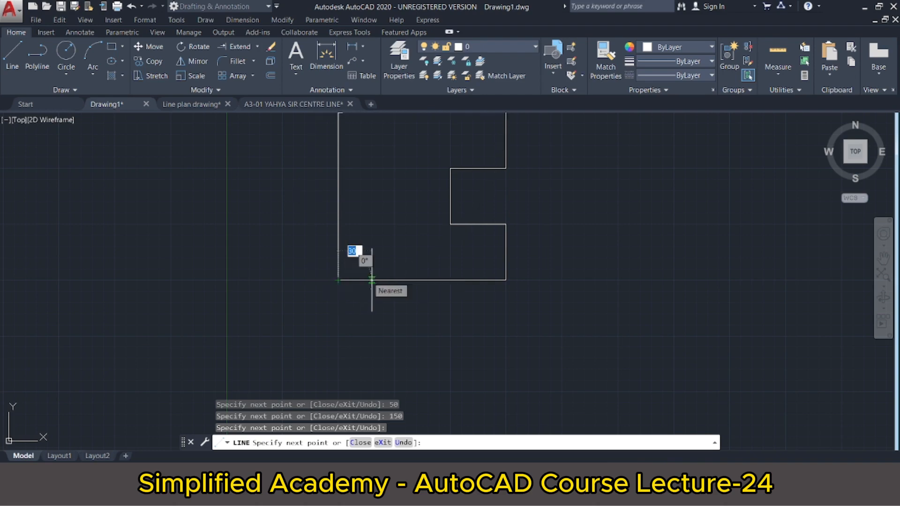
pyautogui.press('Escape')
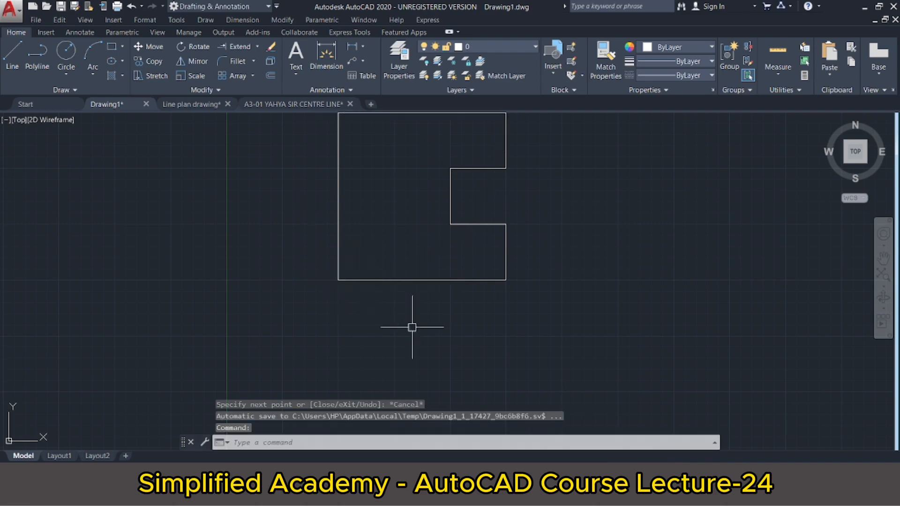
# Step: Select the notch's lower horizontal line and the lower right vertical line individually, and clear the selection
pyautogui.click(883, 258)
pyautogui.moveTo(599, 264); pyautogui.dragTo(582, 327)
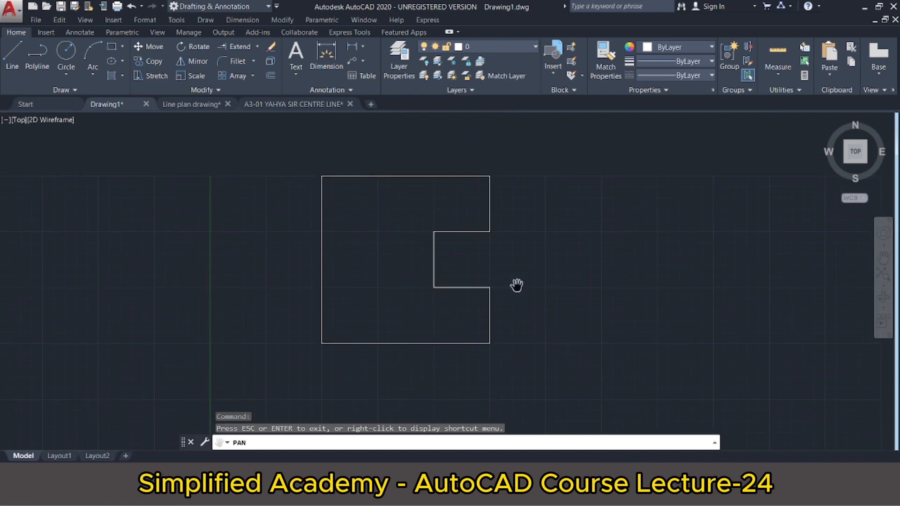
pyautogui.press('Escape')
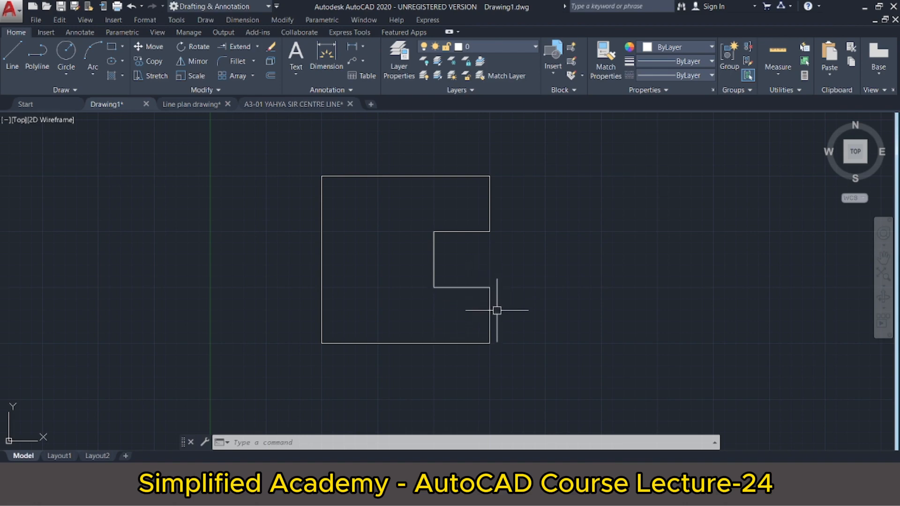
pyautogui.click(468, 288)
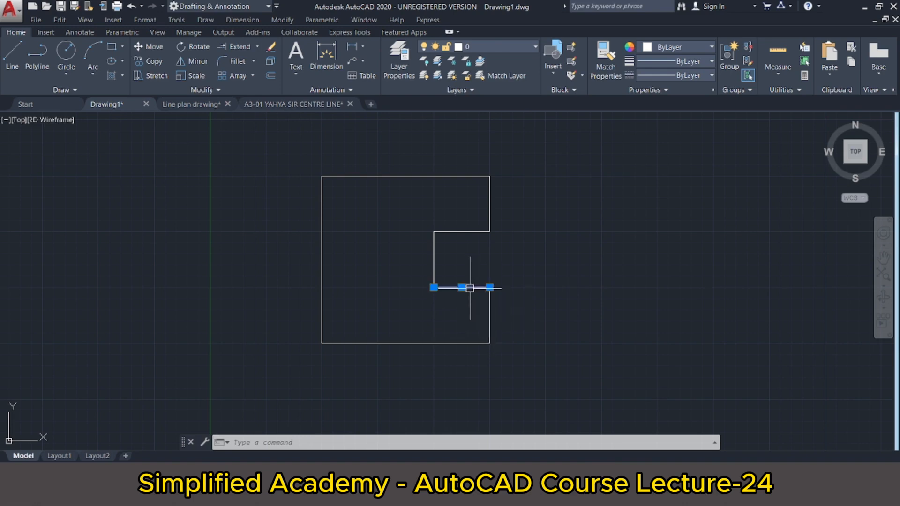
pyautogui.click(489, 308)
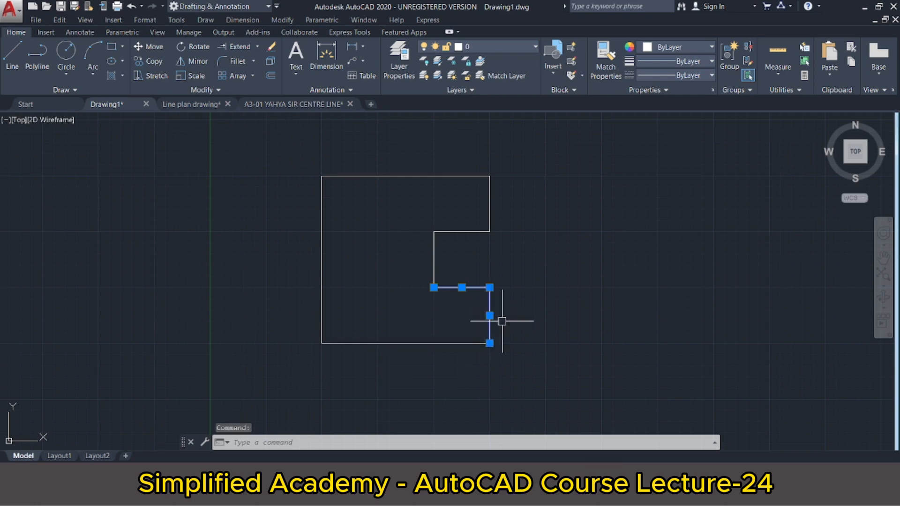
pyautogui.press('Escape')
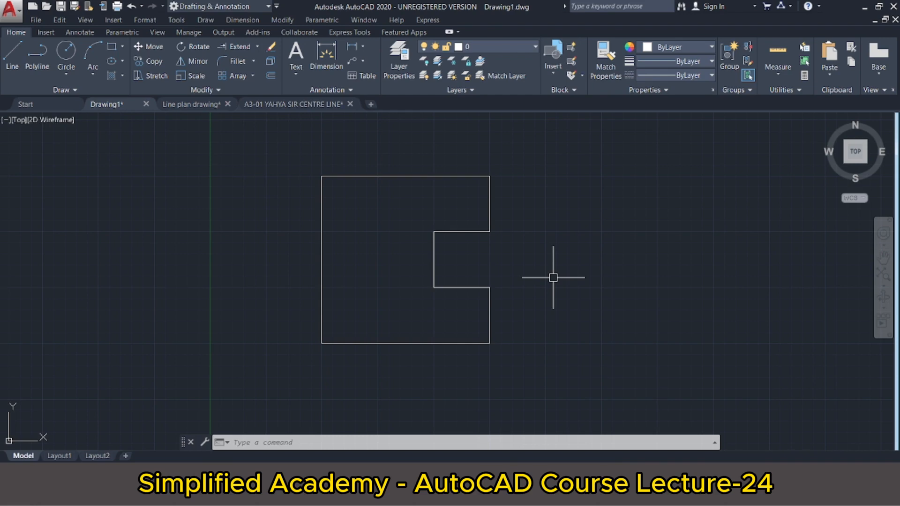
# Step: Try window and crossing selections in the empty area beside the outline and a window over its lower right corner, clearing any selection
pyautogui.click(538, 242)
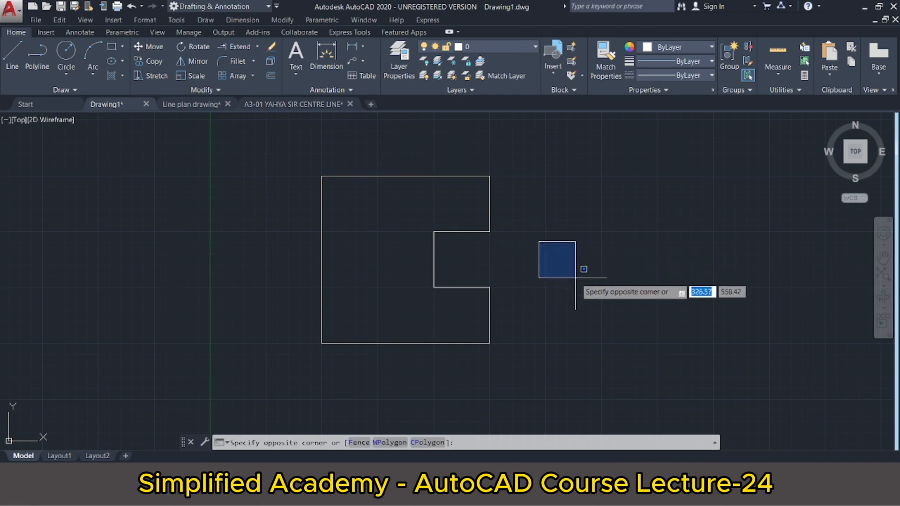
pyautogui.click(647, 315)
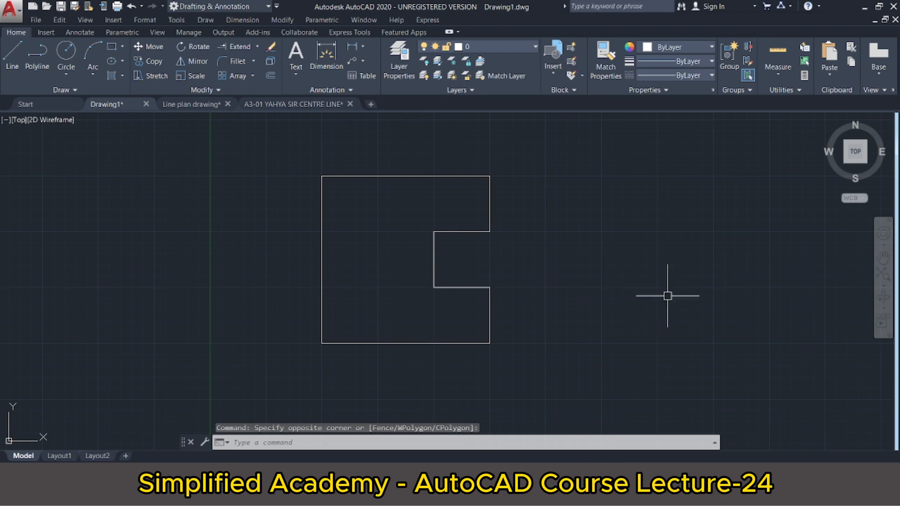
pyautogui.click(689, 227)
pyautogui.click(533, 327)
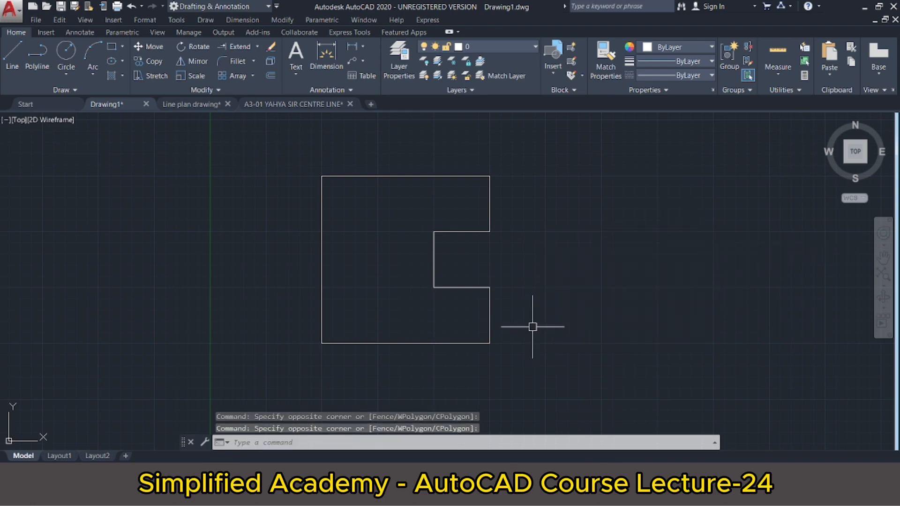
pyautogui.click(452, 269)
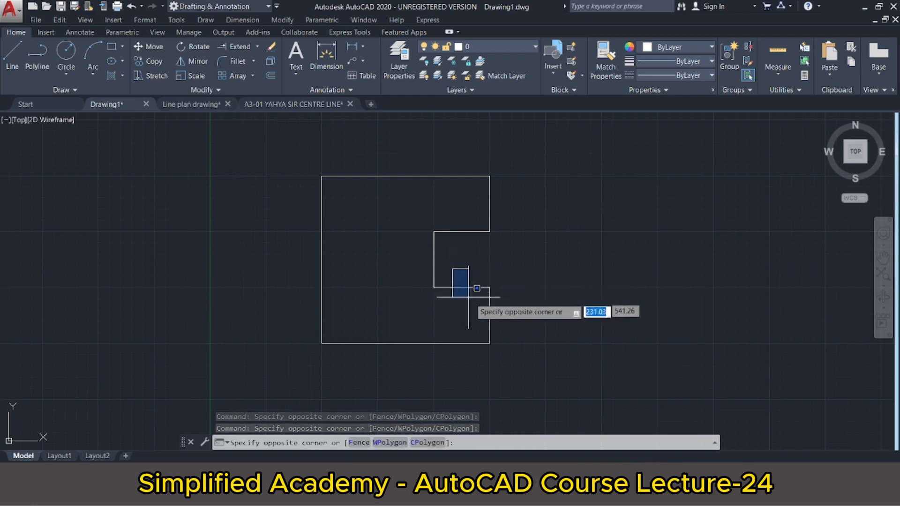
pyautogui.click(514, 355)
pyautogui.press('Delete')
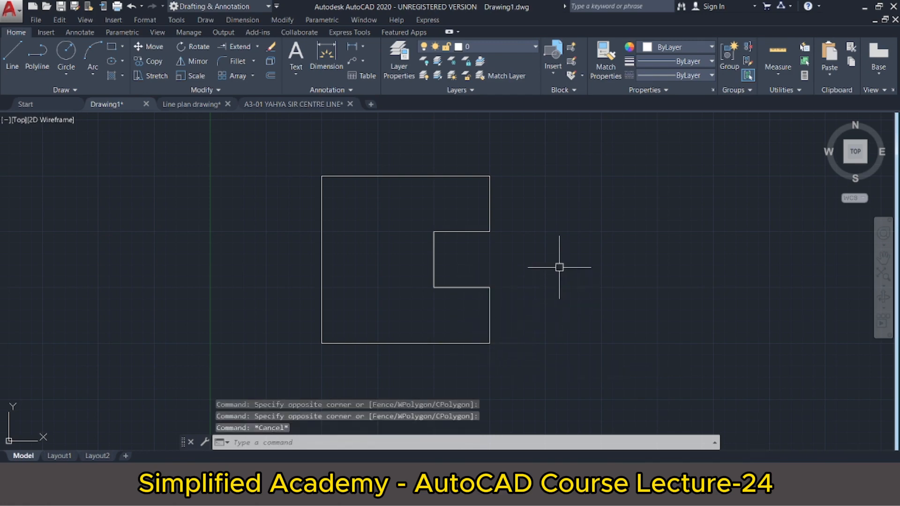
pyautogui.click(535, 266)
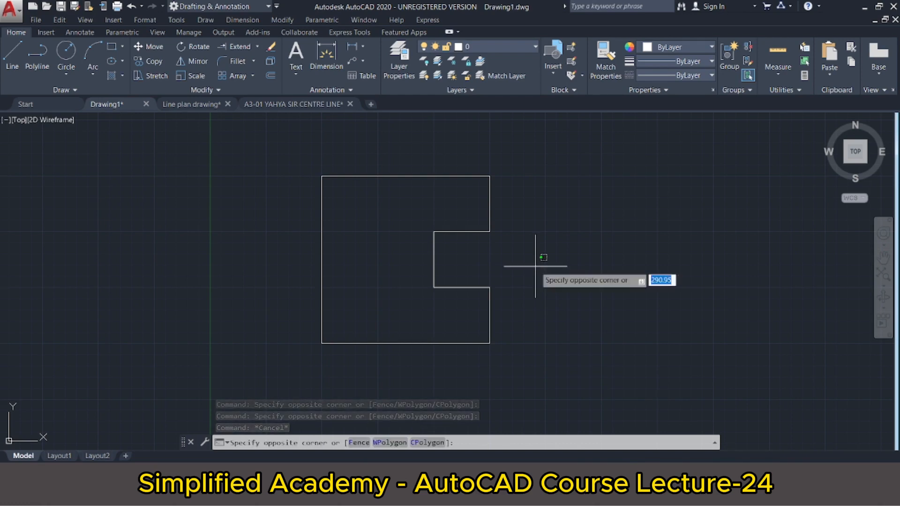
pyautogui.click(448, 357)
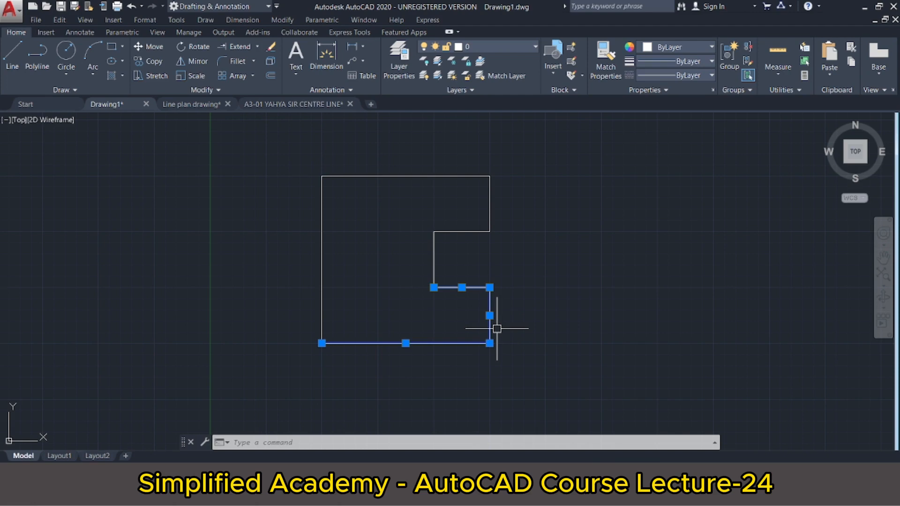
pyautogui.click(151, 77)
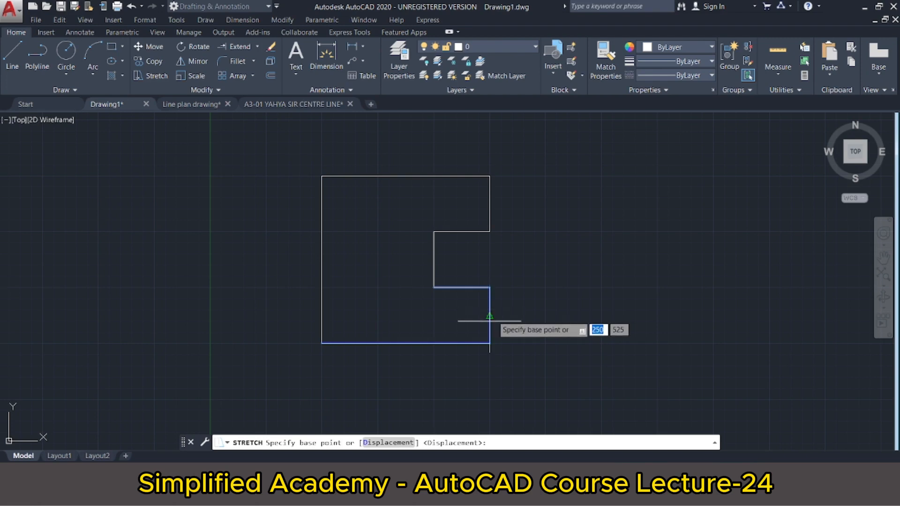
pyautogui.click(489, 321)
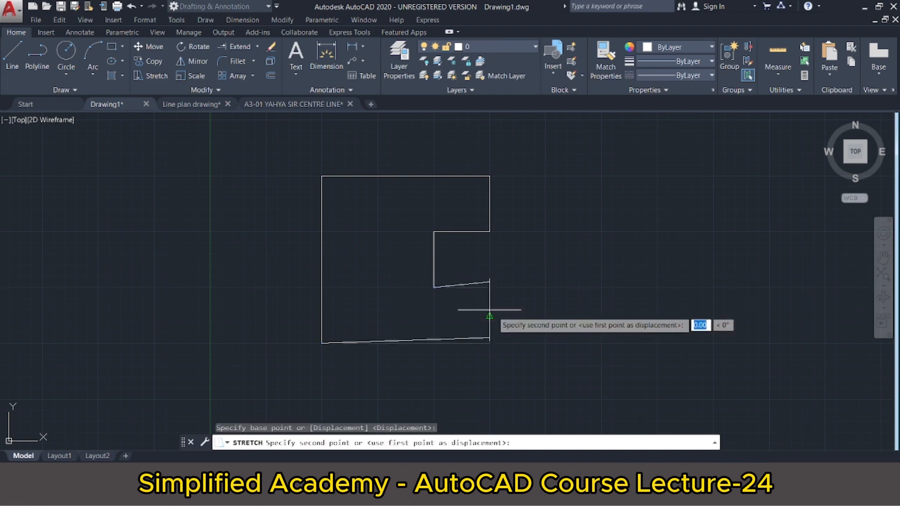
pyautogui.hotkey('ctrl', 'z')
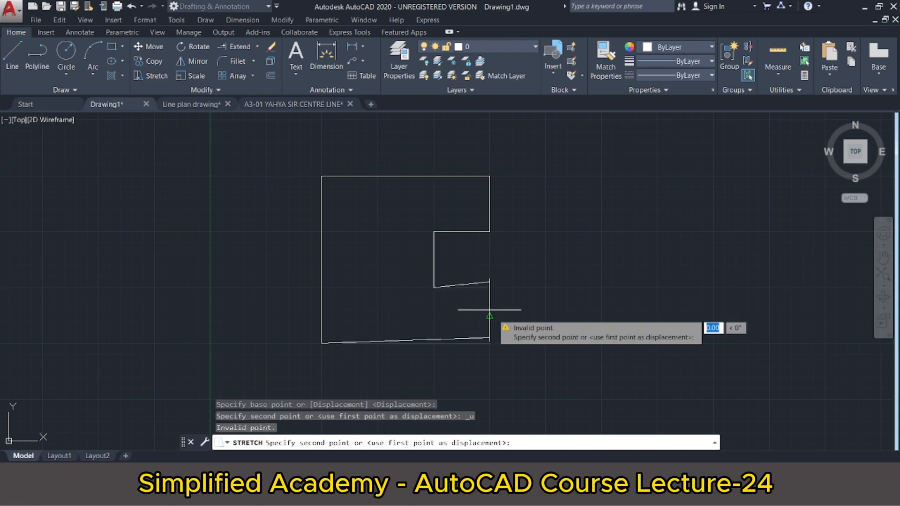
pyautogui.press('Escape')
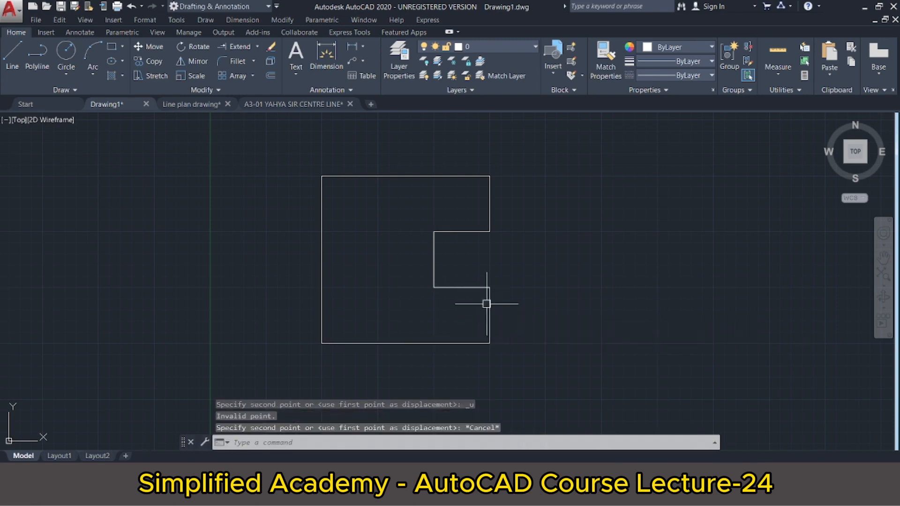
# Step: Stretch the arm below the notch 50 units to the right, using a crossing selection over its end and its vertical edge's midpoint as base point
pyautogui.click(545, 244)
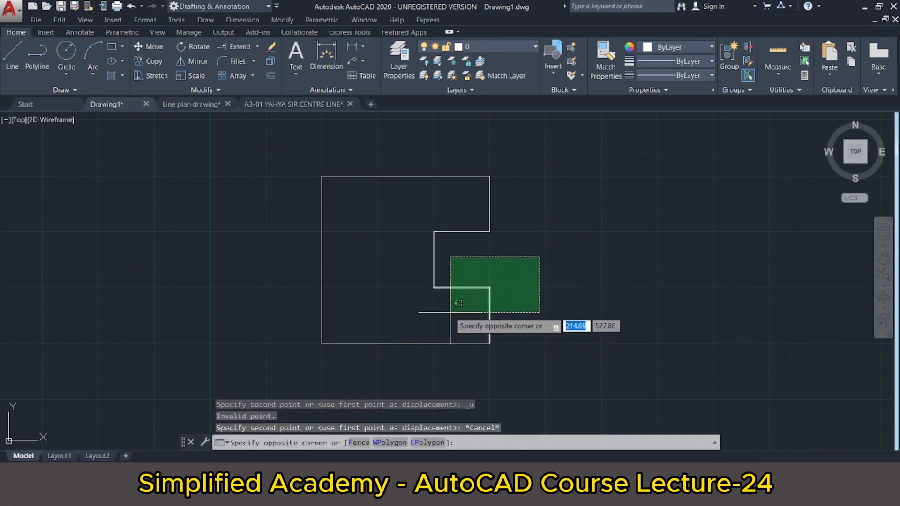
pyautogui.click(443, 363)
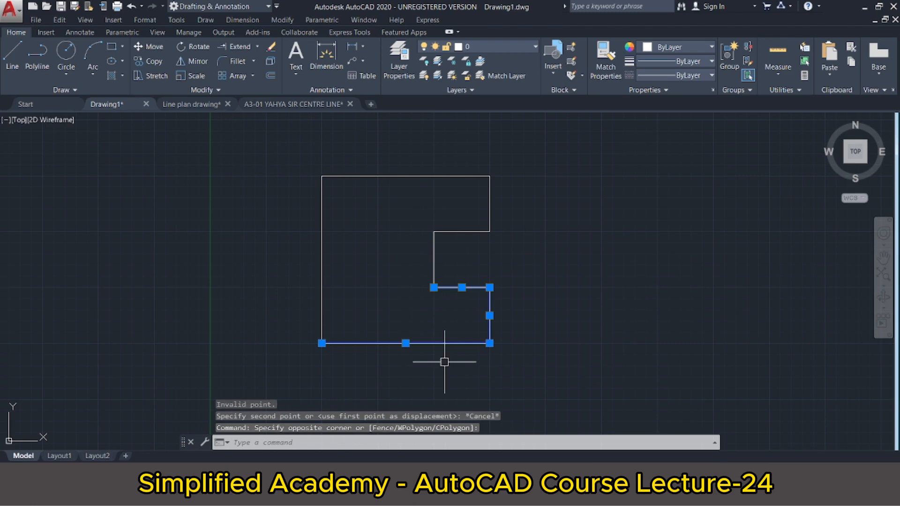
pyautogui.click(149, 75)
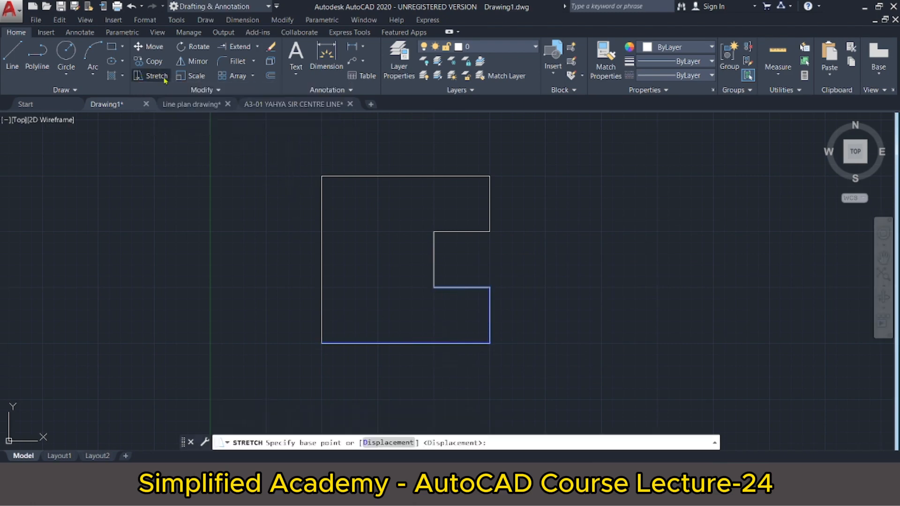
pyautogui.click(489, 315)
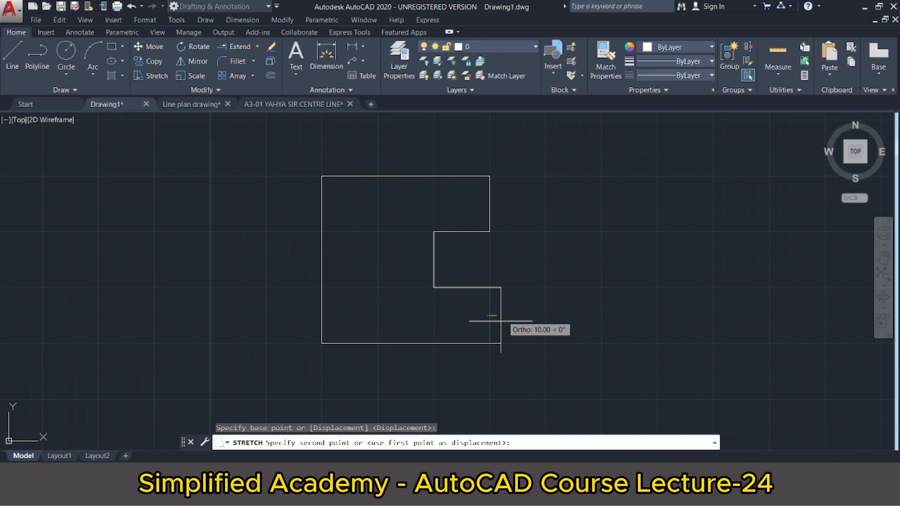
pyautogui.write('50')
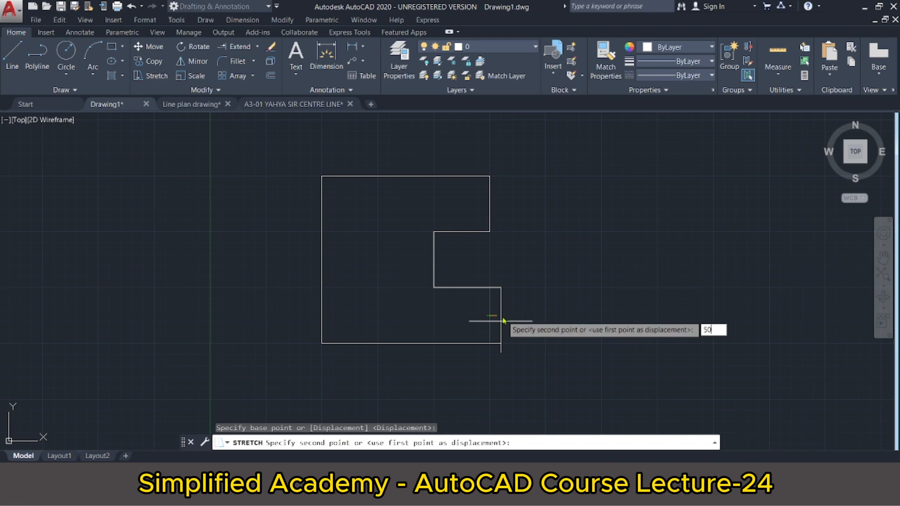
pyautogui.press('Return')
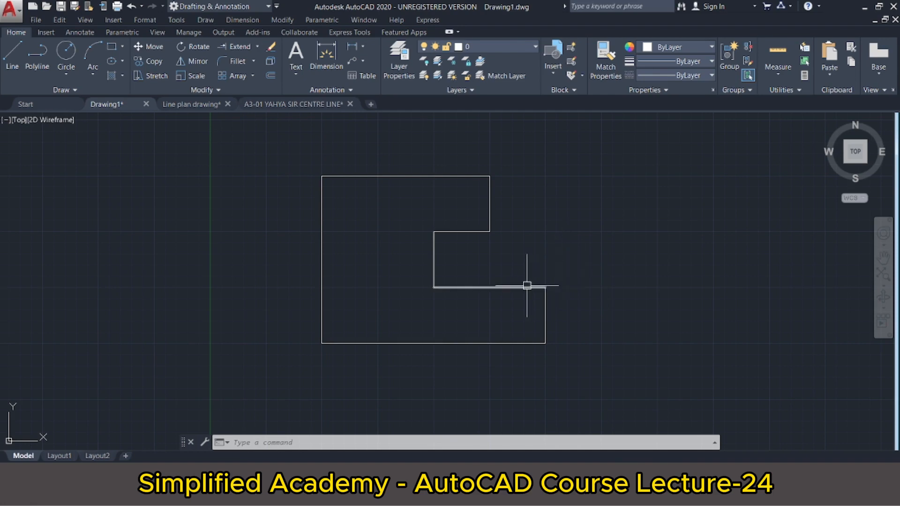
# Step: Stretch the lower arm 50 units back to the left from its vertical end edge's midpoint, using a crossing selection over its end
pyautogui.click(562, 260)
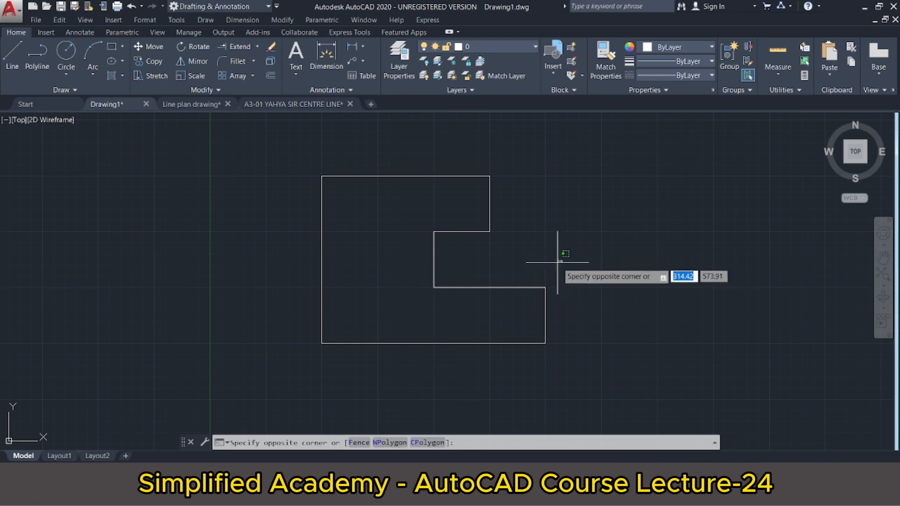
pyautogui.click(497, 361)
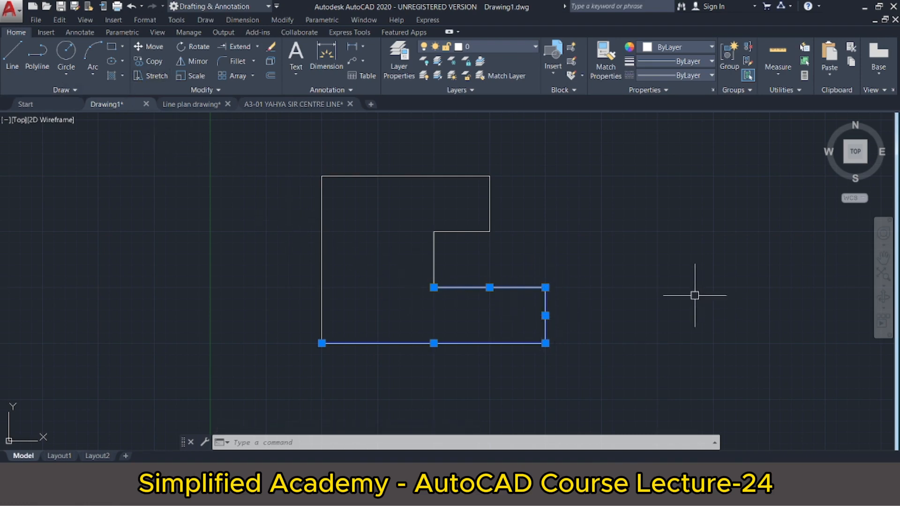
pyautogui.write('st')
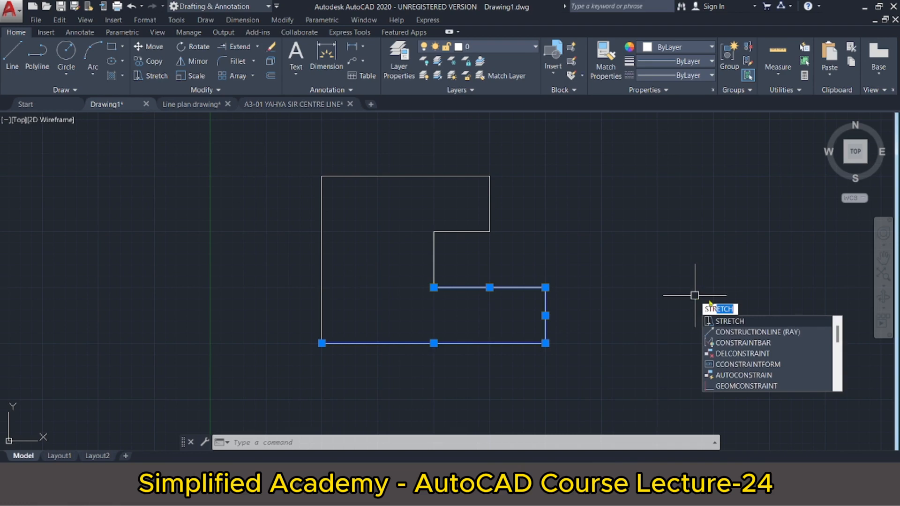
pyautogui.write('r')
pyautogui.click(734, 321)
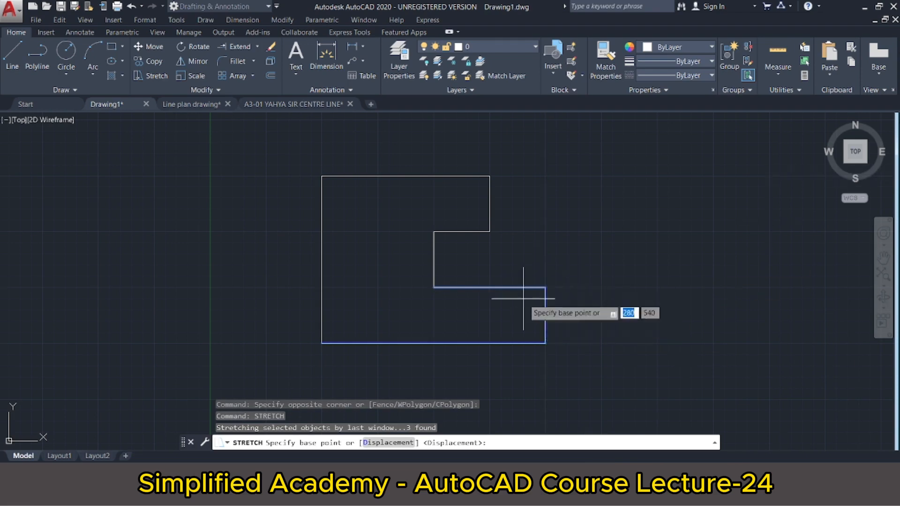
pyautogui.click(545, 318)
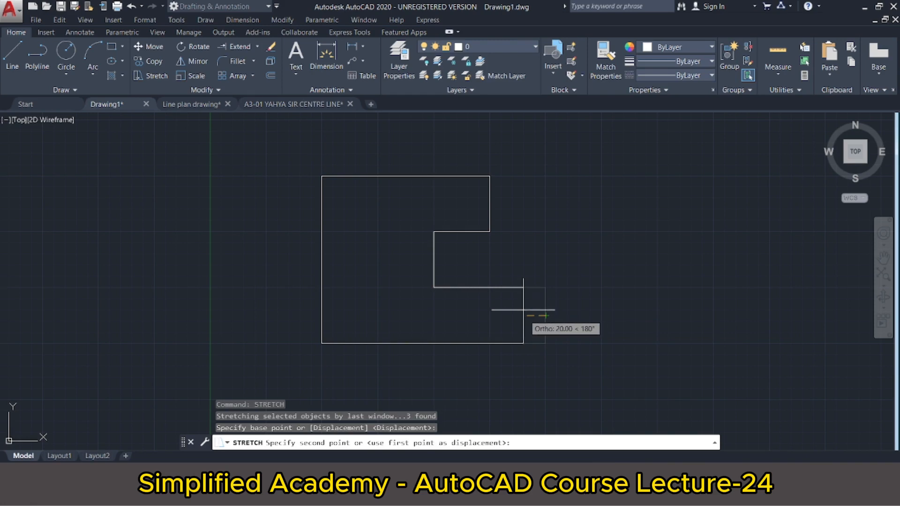
pyautogui.write('50')
pyautogui.press('Return')
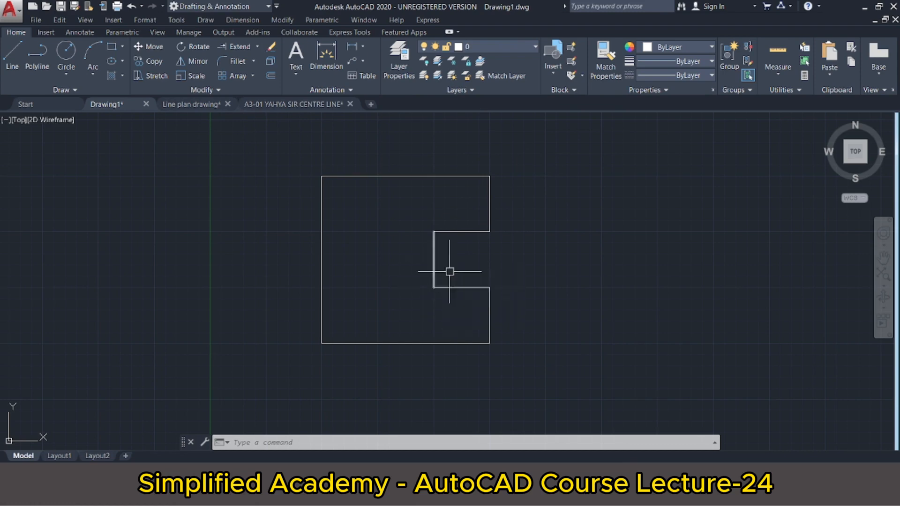
# Step: Stretch the outline's whole notched side 100 units to the right from the midpoint of the notch's vertical edge, using a crossing selection
pyautogui.click(552, 144)
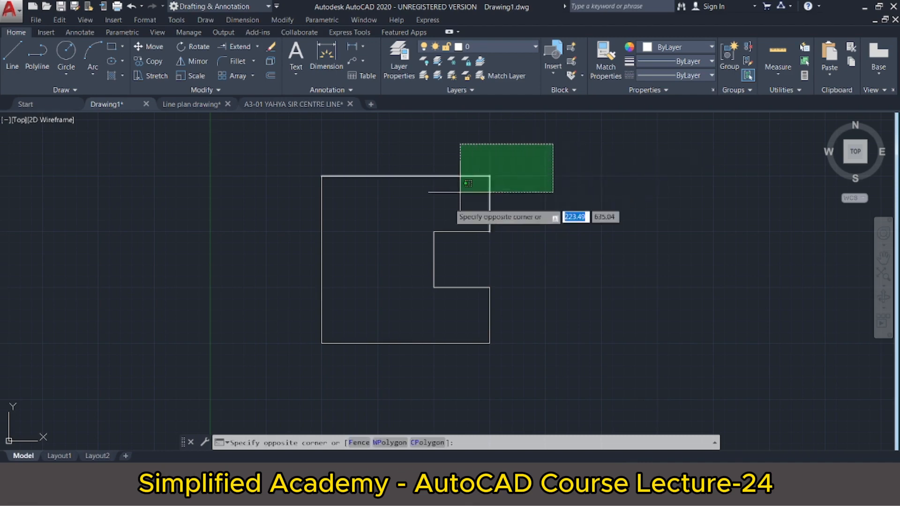
pyautogui.click(385, 365)
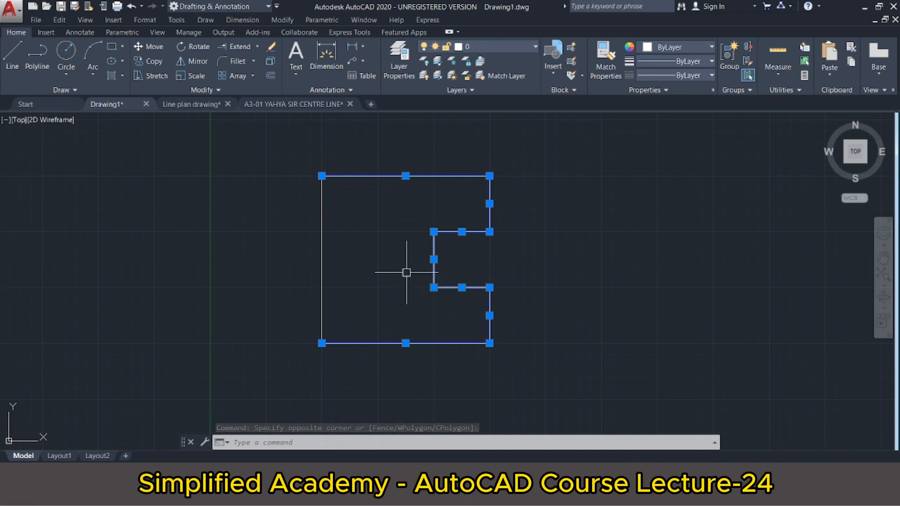
pyautogui.click(157, 77)
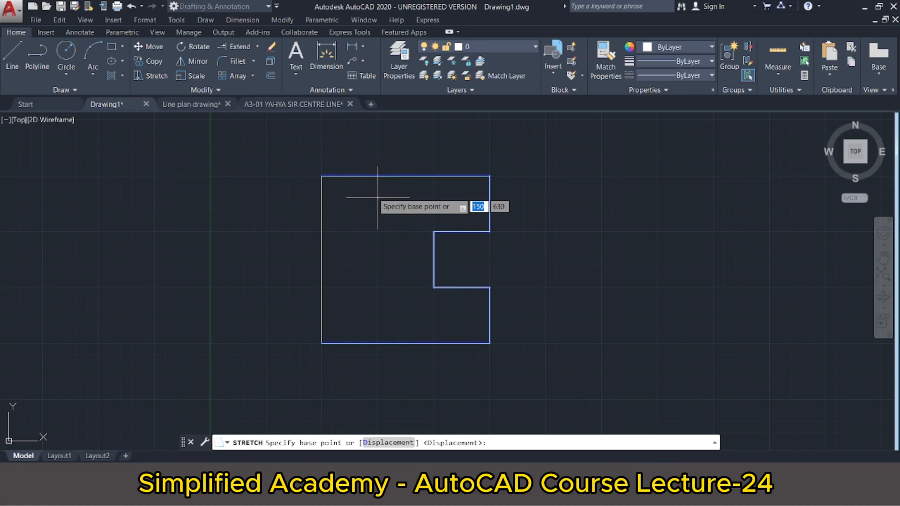
pyautogui.click(433, 259)
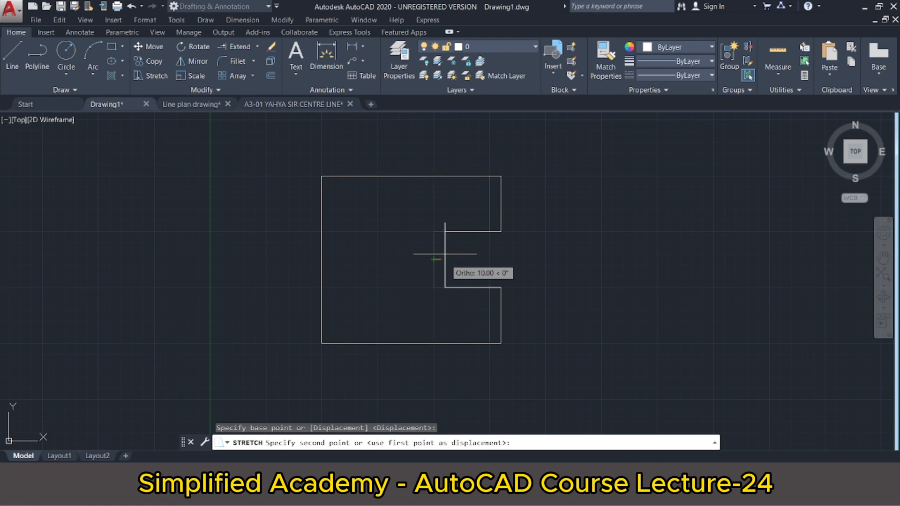
pyautogui.write('100')
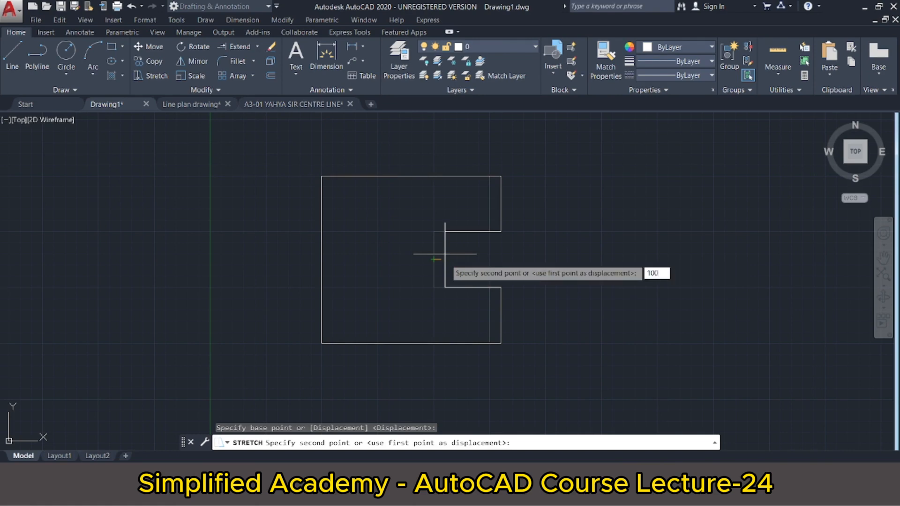
pyautogui.press('Return')
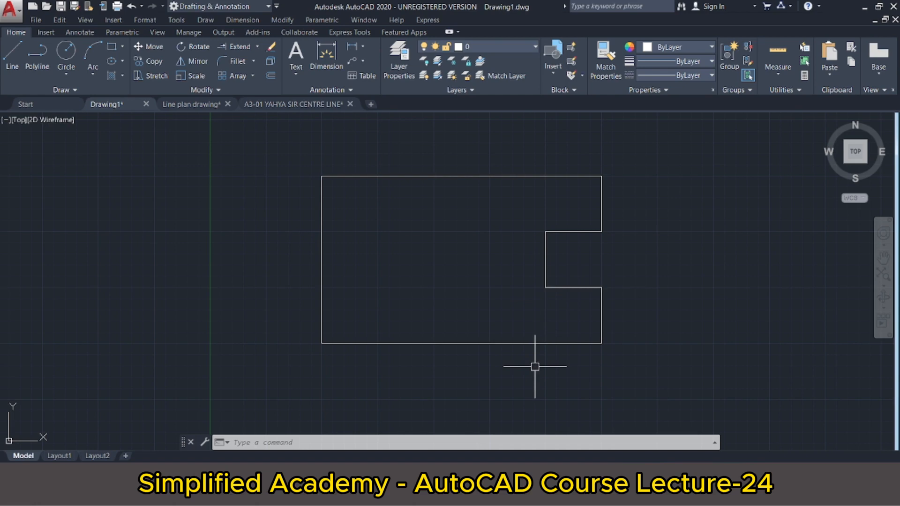
# Step: Undo the last stretch and delete the entire outline
pyautogui.hotkey('ctrl', 'z')
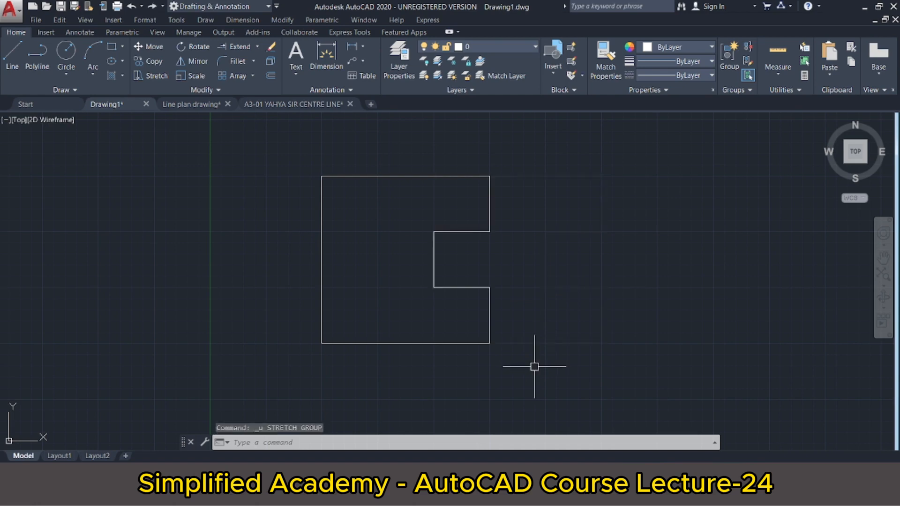
pyautogui.hotkey('ctrl', 'a')
pyautogui.press('Delete')
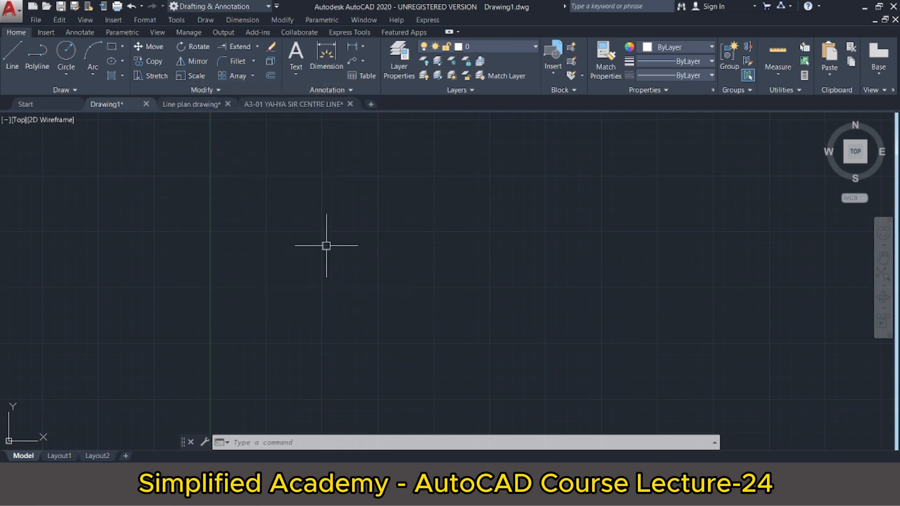
# Step: Try starting the Scale command by its alias SC and by its full name SCALE, cancelling it each time
pyautogui.write('sc')
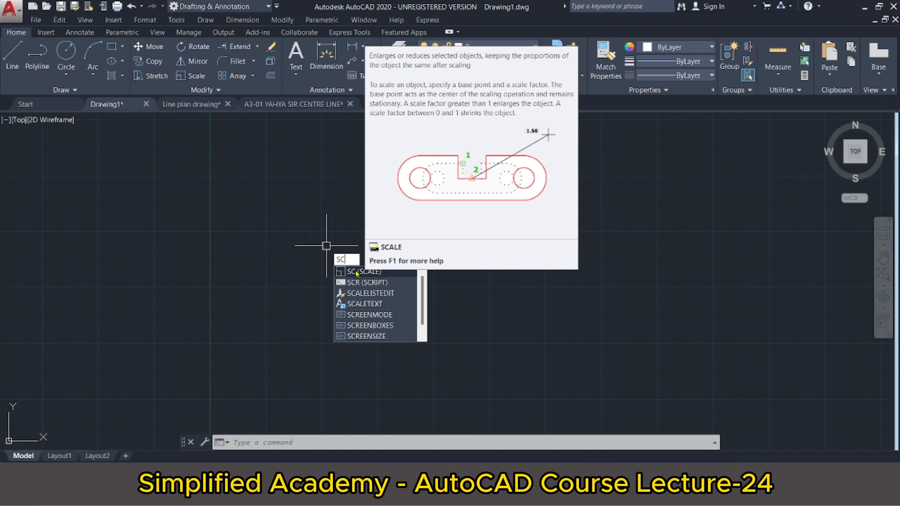
pyautogui.click(358, 272)
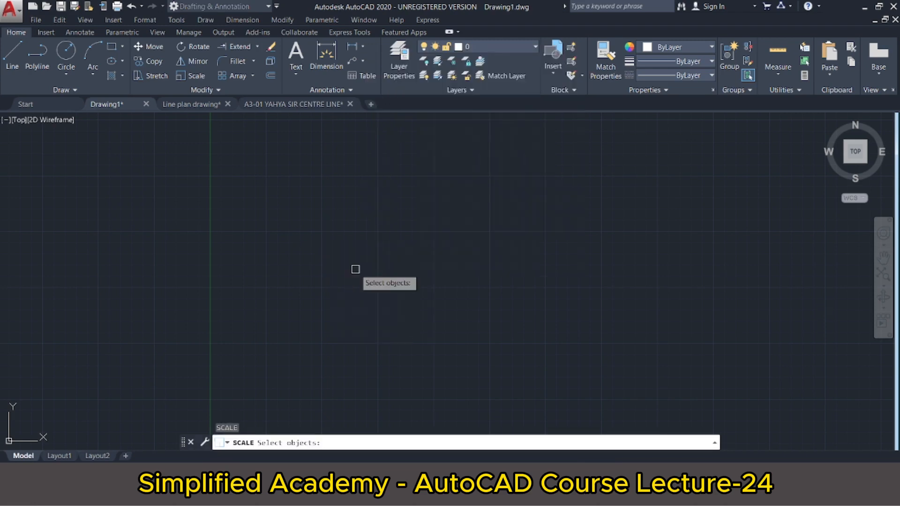
pyautogui.press('Escape')
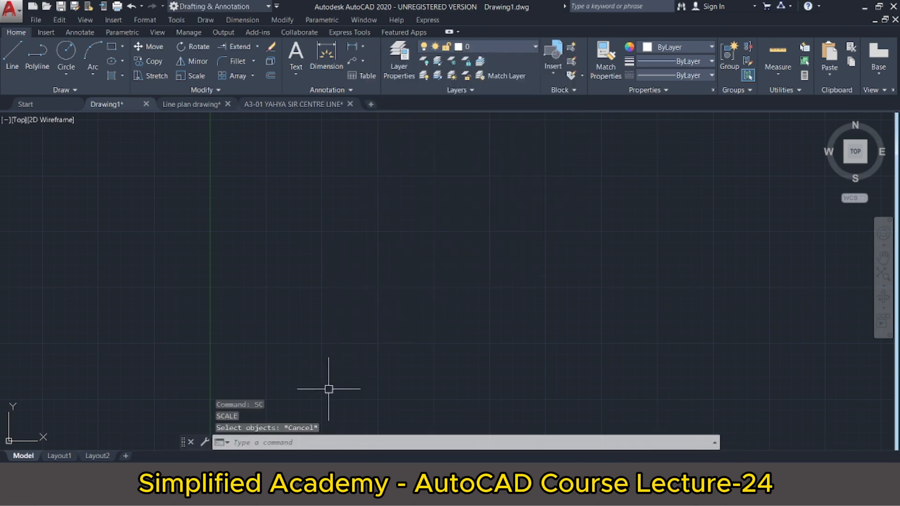
pyautogui.click(326, 446)
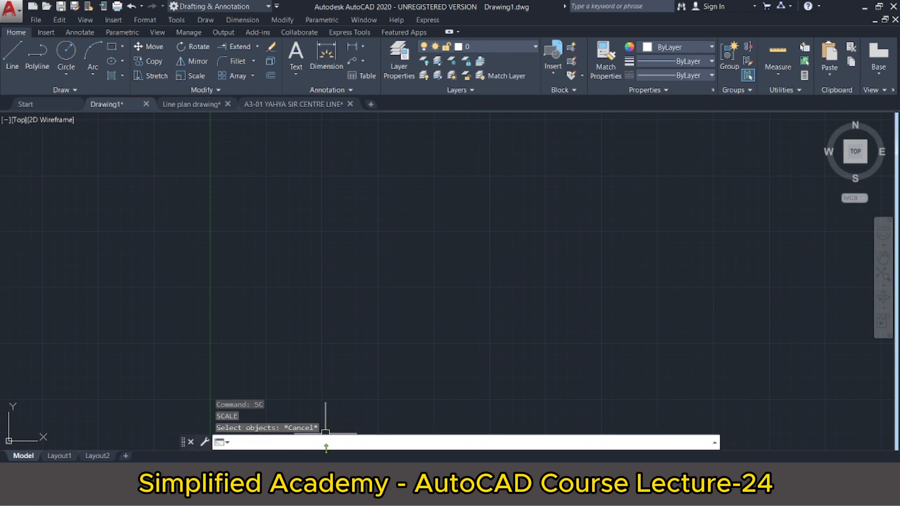
pyautogui.write('SC')
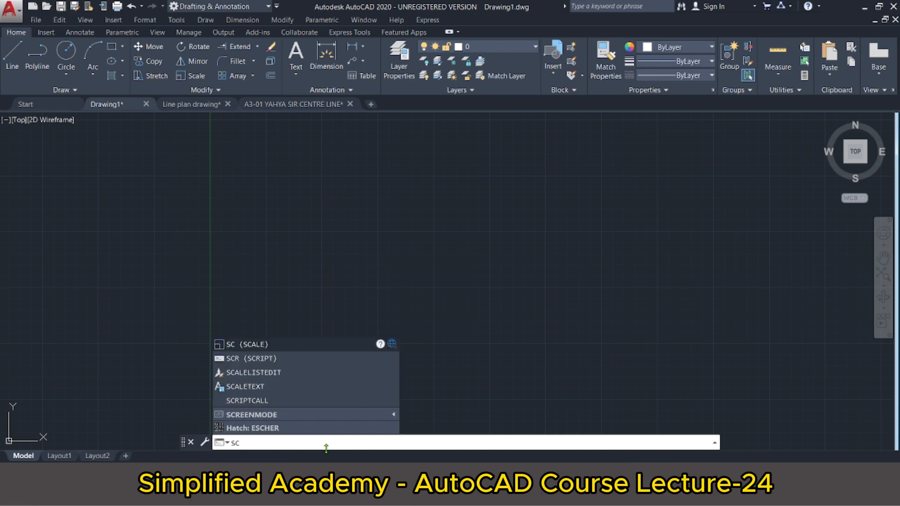
pyautogui.write('ALE')
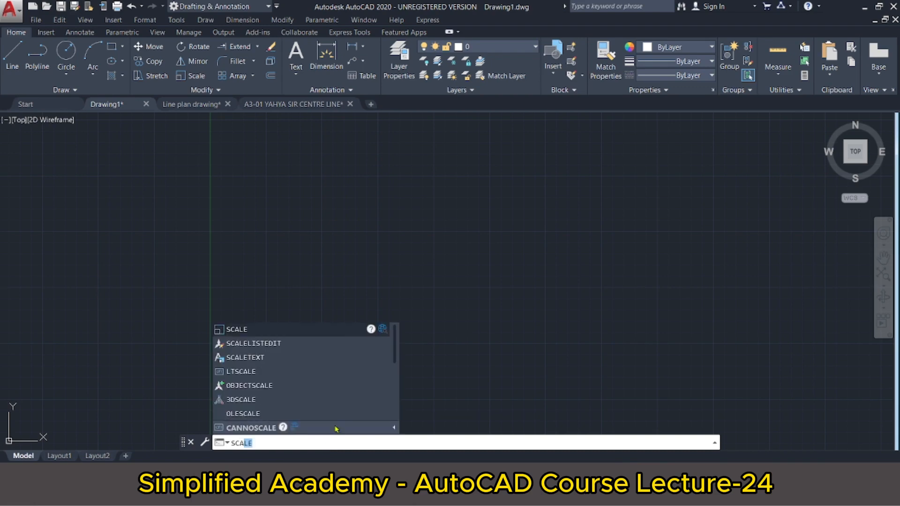
pyautogui.click(311, 333)
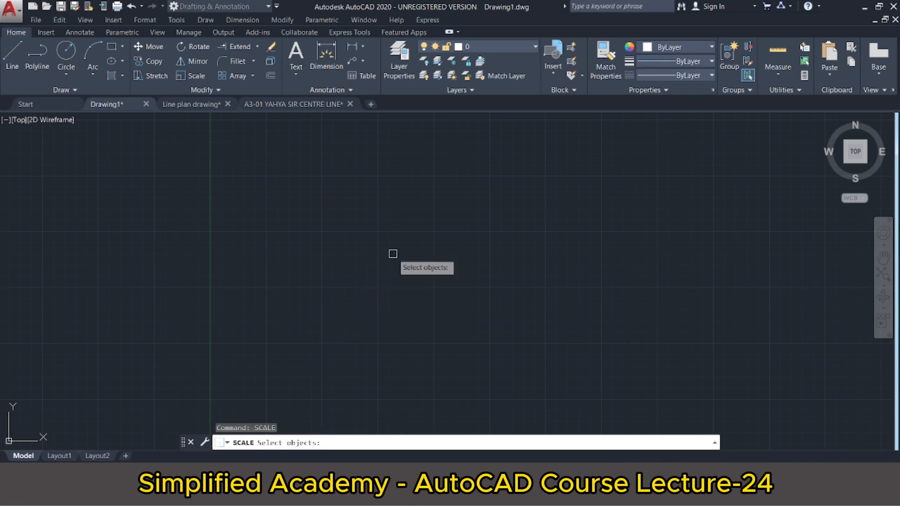
pyautogui.press('Escape')
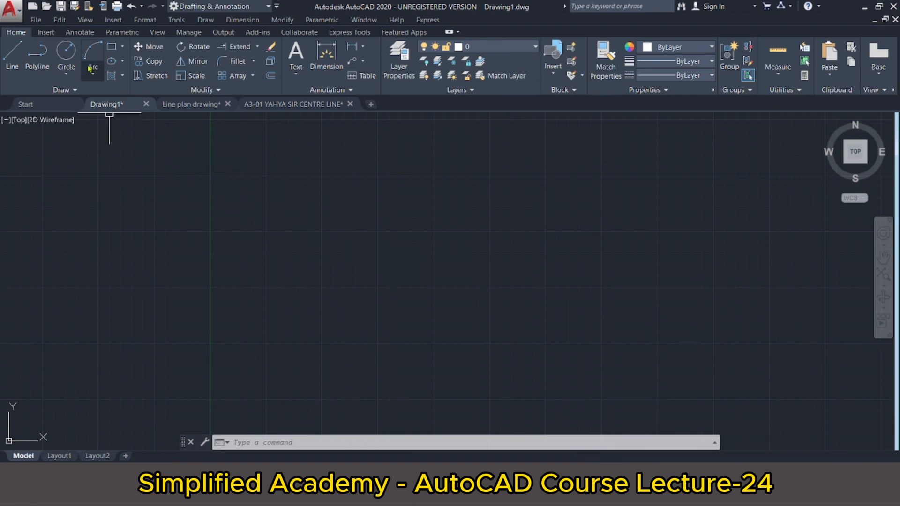
# Step: Draw a rectangle 200 units wide and 100 units high in the empty drawing
pyautogui.click(111, 48)
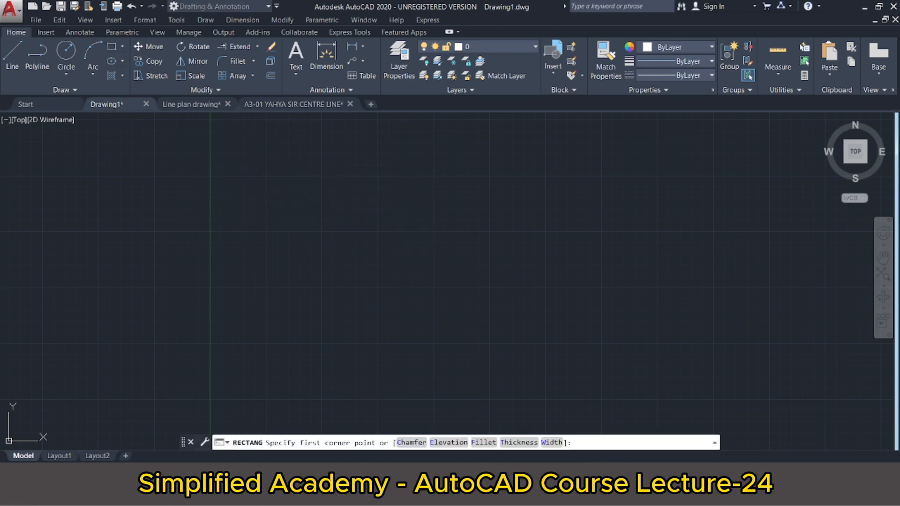
pyautogui.click(266, 176)
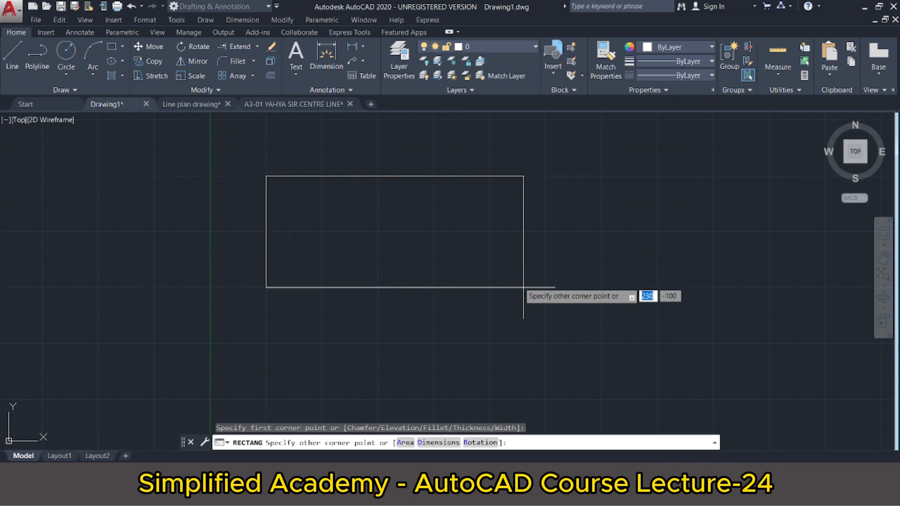
pyautogui.write('200')
pyautogui.press('Tab')
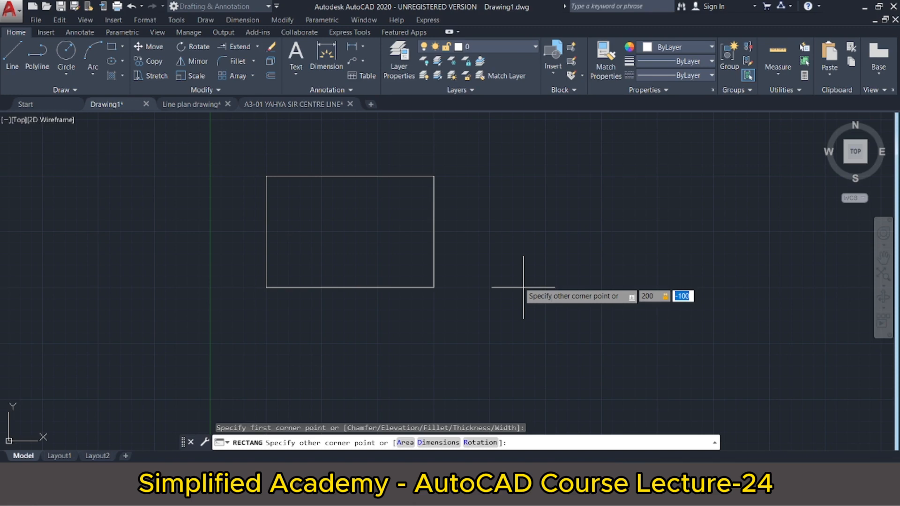
pyautogui.write('100')
pyautogui.press('Return')
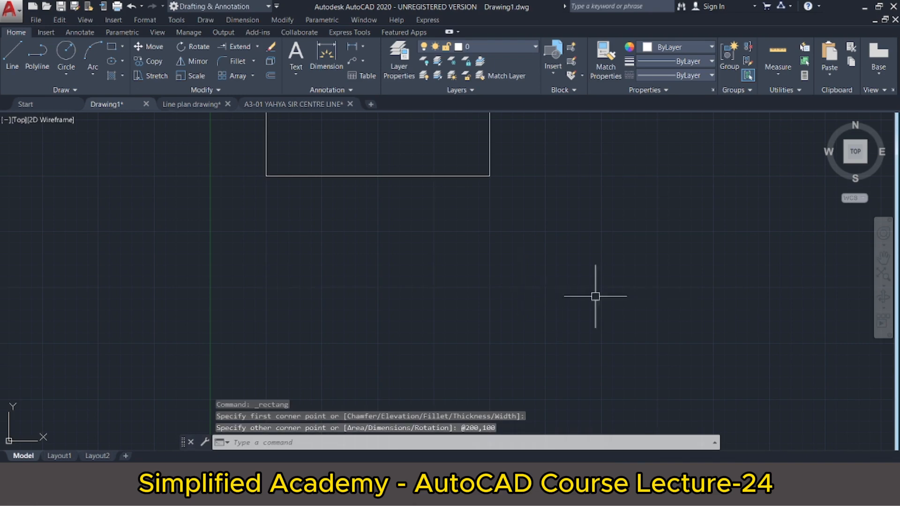
# Step: Scale the rectangle by a factor of 2 from its lower-left corner, checking its side lengths at the lower-right corner grip first
pyautogui.click(883, 257)
pyautogui.moveTo(611, 230); pyautogui.dragTo(607, 349)
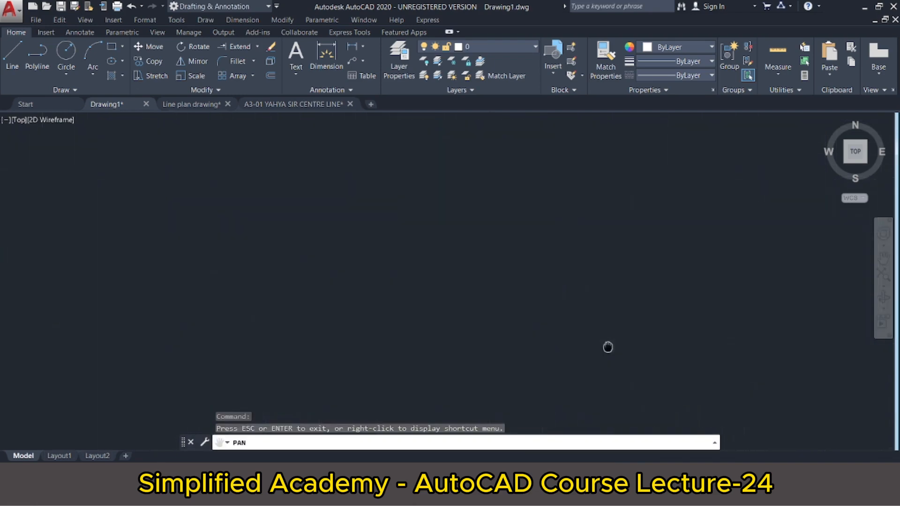
pyautogui.press('Escape')
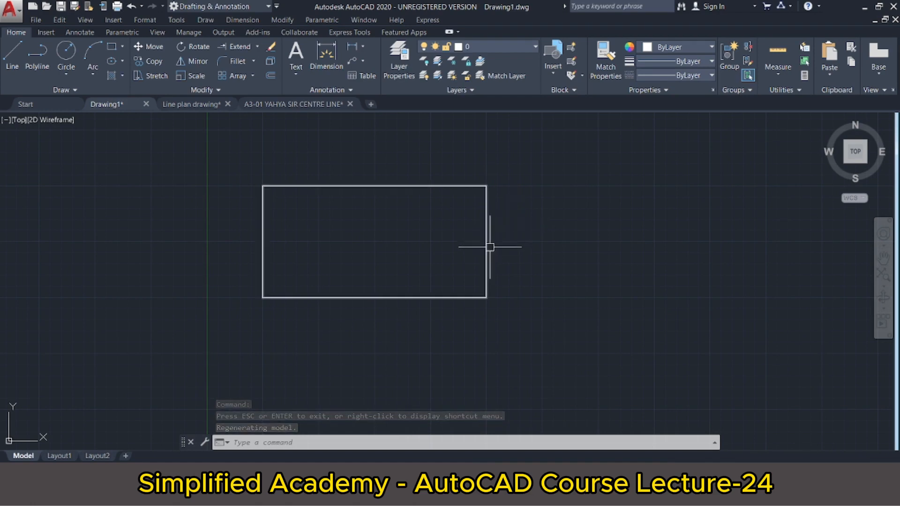
pyautogui.click(295, 297)
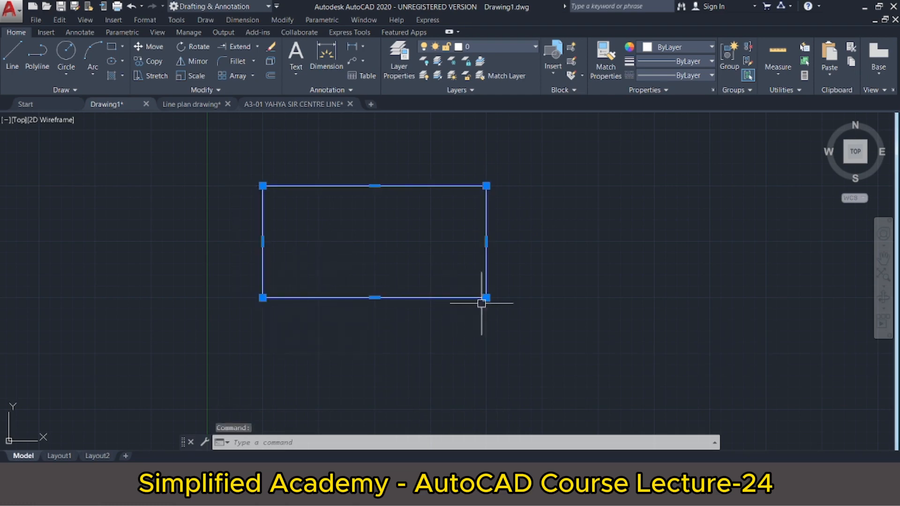
pyautogui.moveTo(487, 300)
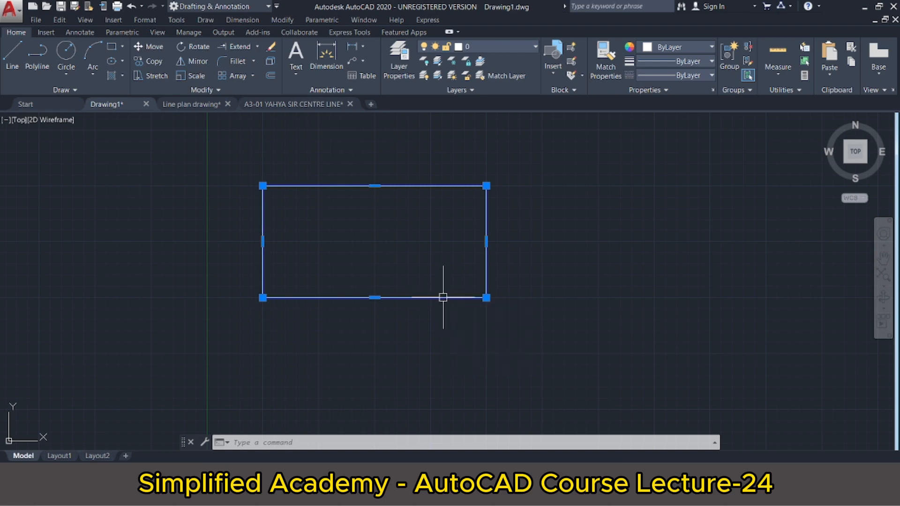
pyautogui.click(196, 76)
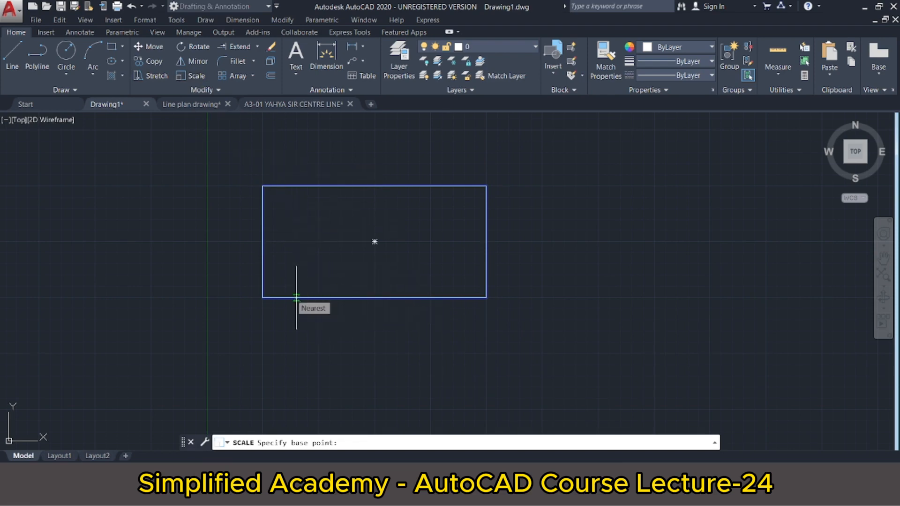
pyautogui.click(262, 298)
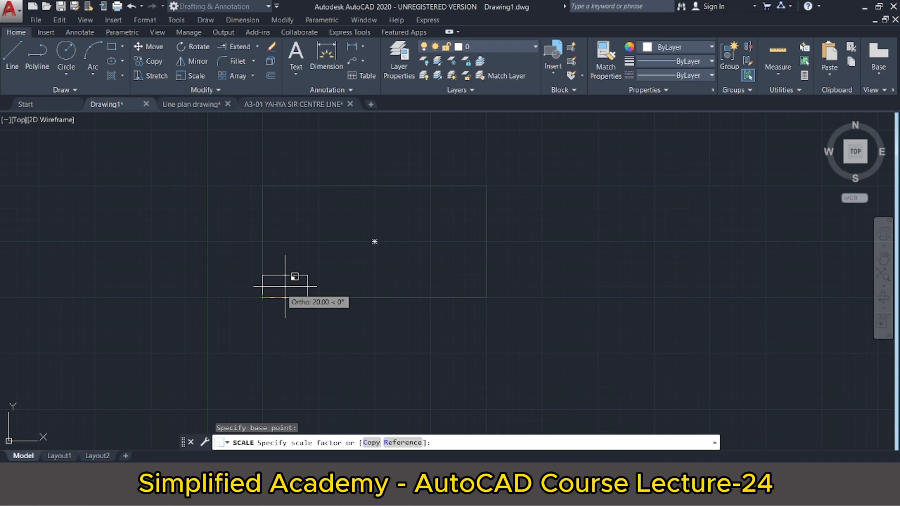
pyautogui.write('2')
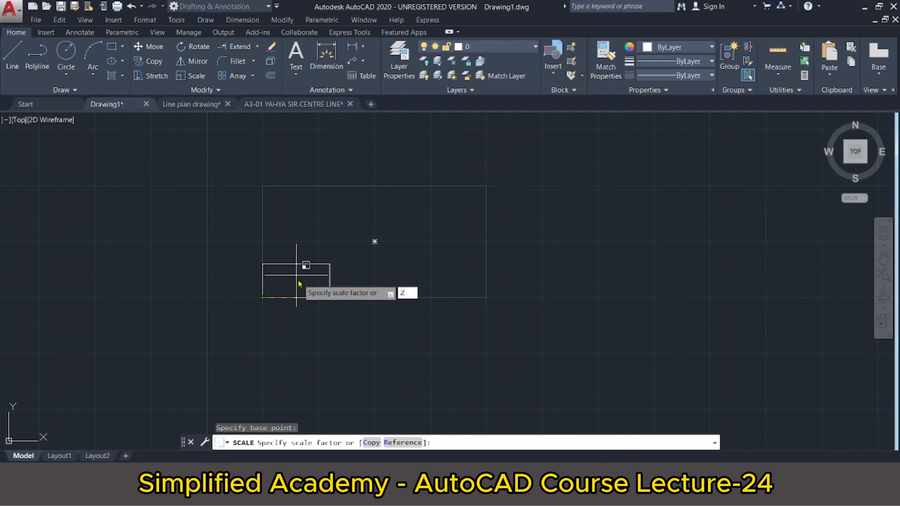
pyautogui.press('Return')
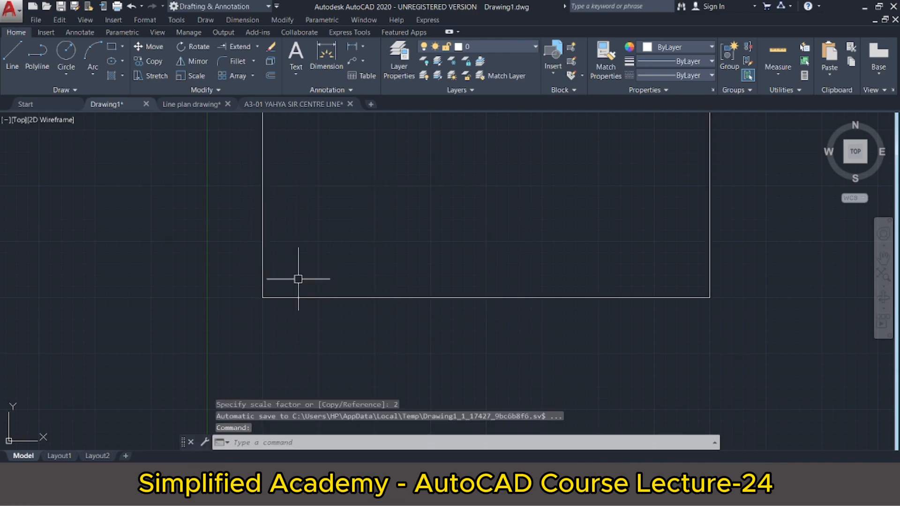
# Step: Check the enlarged rectangle's side lengths, and scale it by a factor of 0.5 from its lower-left corner
pyautogui.click(883, 258)
pyautogui.moveTo(769, 245); pyautogui.dragTo(753, 353)
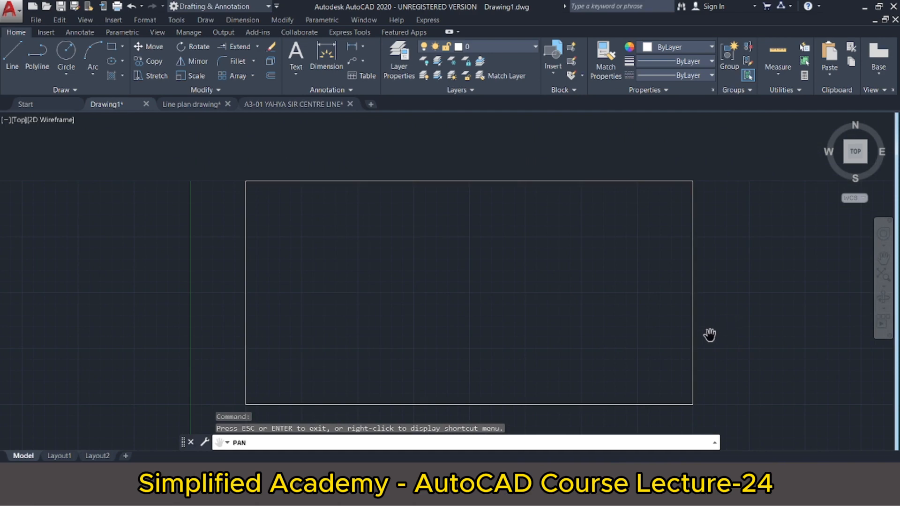
pyautogui.press('Escape')
pyautogui.scroll(-2, 686, 340)
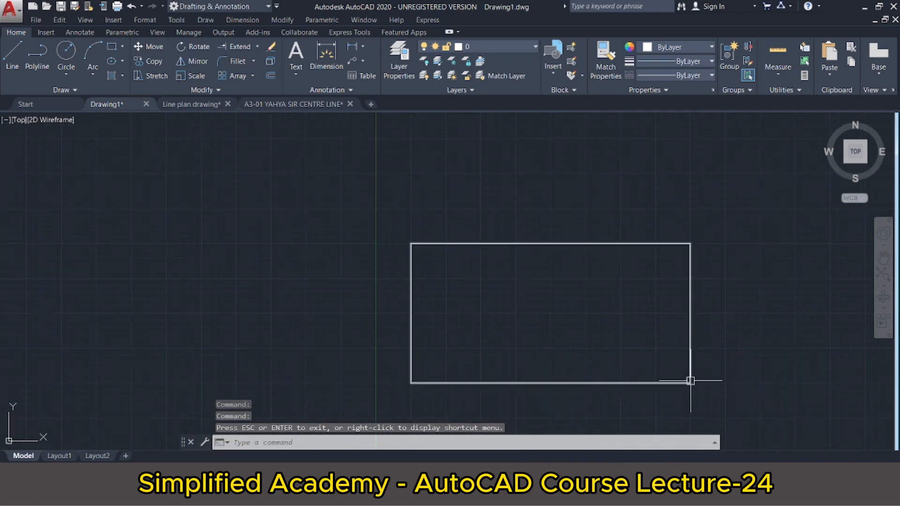
pyautogui.click(613, 382)
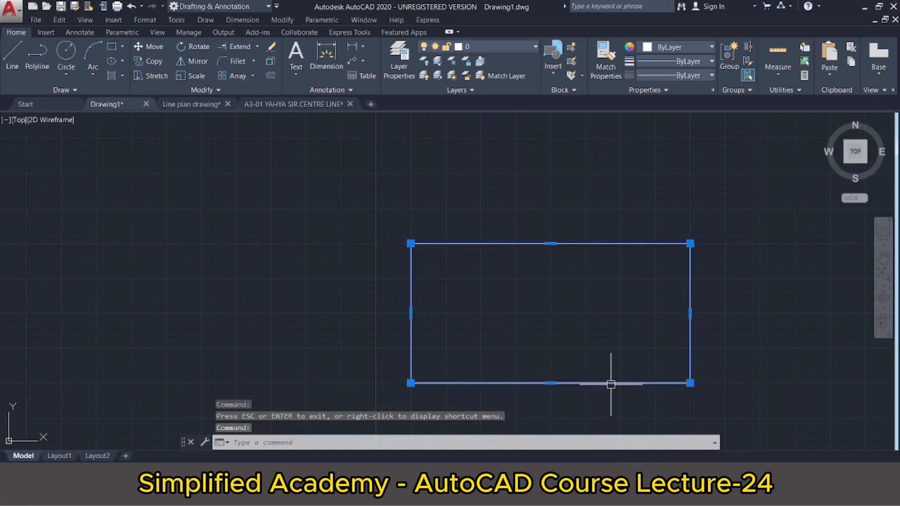
pyautogui.moveTo(690, 383)
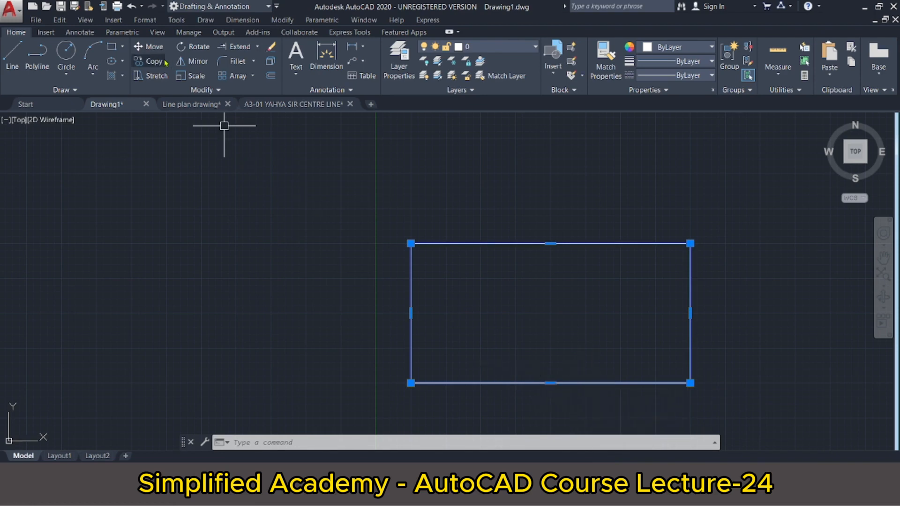
pyautogui.click(197, 76)
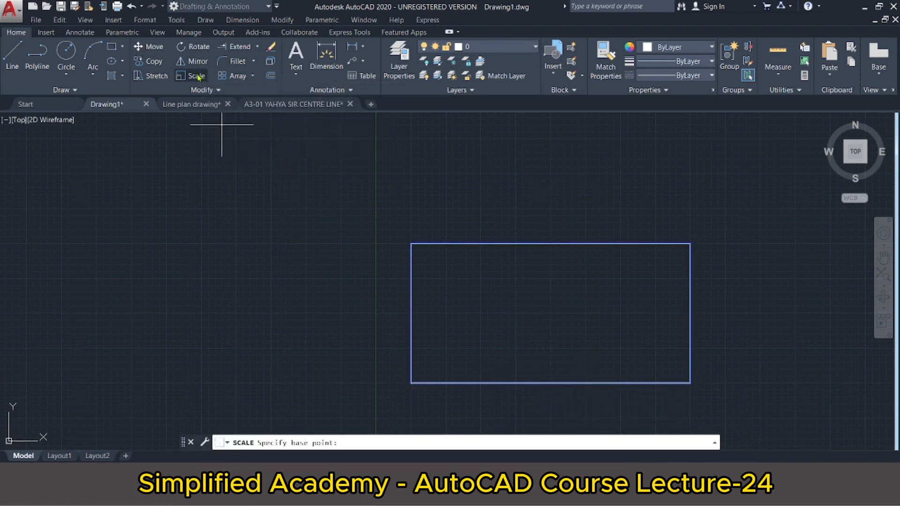
pyautogui.click(411, 383)
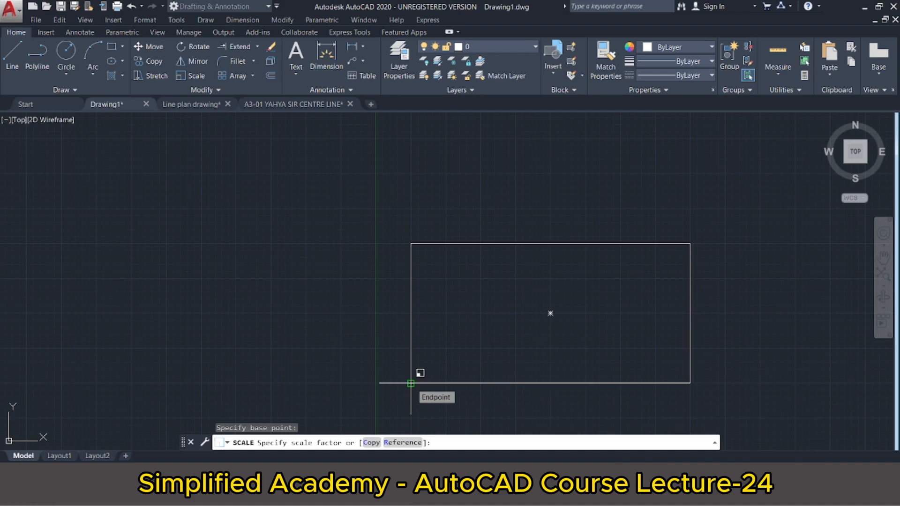
pyautogui.write('0.5')
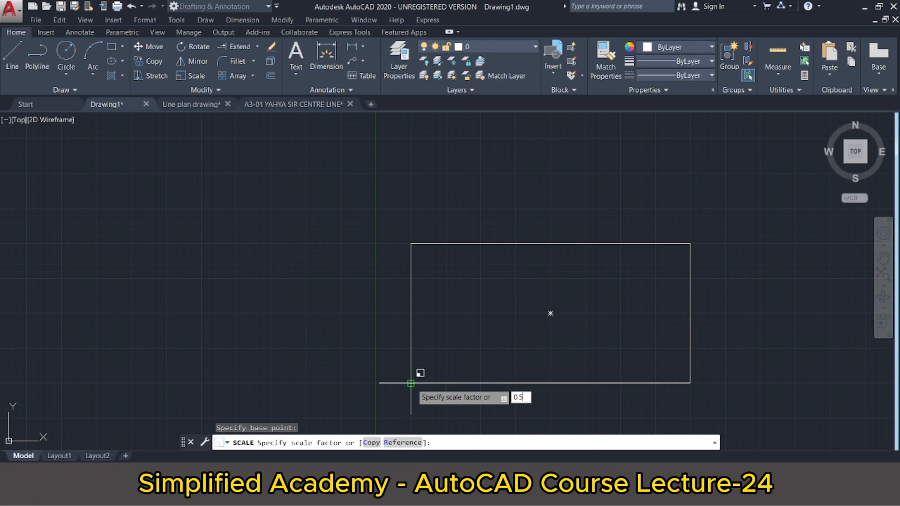
pyautogui.press('Return')
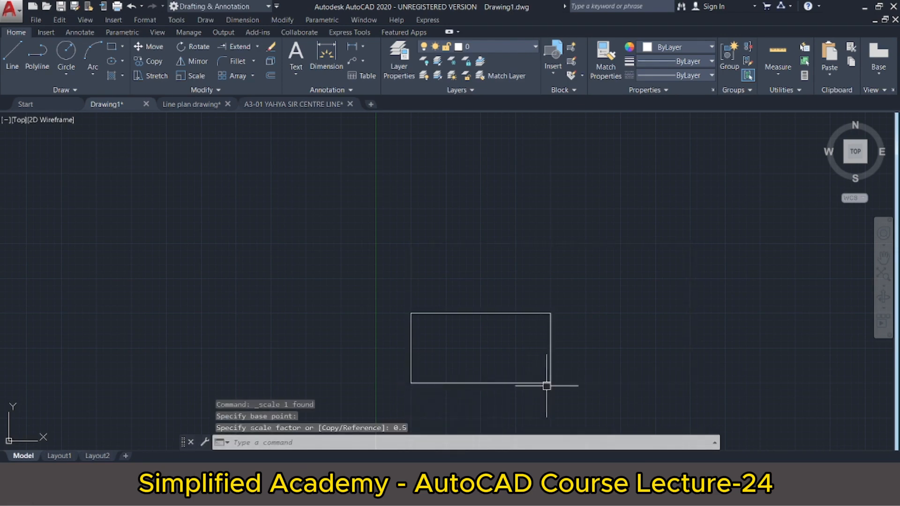
# Step: Check the rectangle's side lengths, and create a scaled copy of it from the lower-left corner using the Copy option and factor 0.5
pyautogui.click(520, 383)
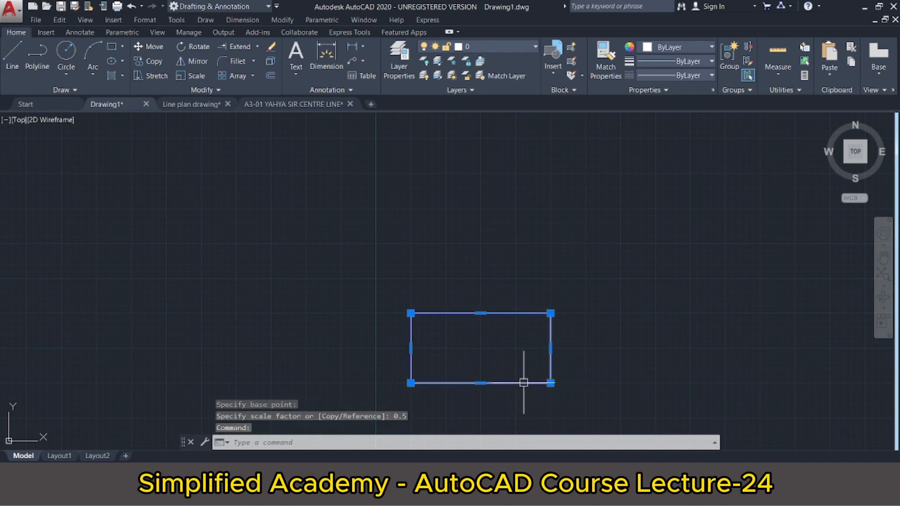
pyautogui.moveTo(550, 384)
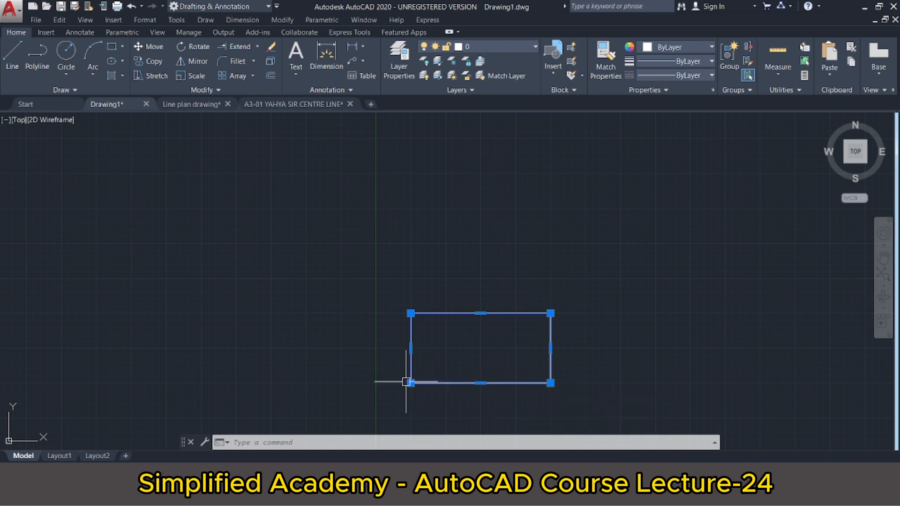
pyautogui.moveTo(411, 383)
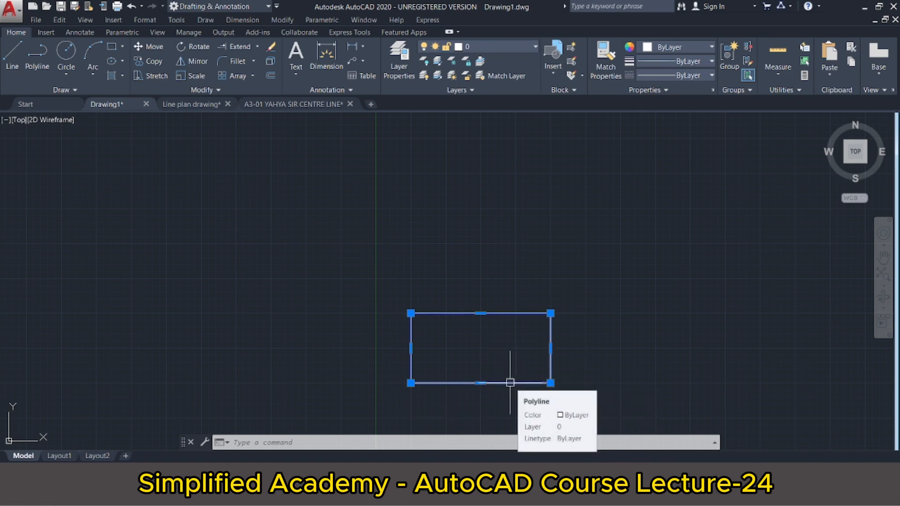
pyautogui.click(193, 77)
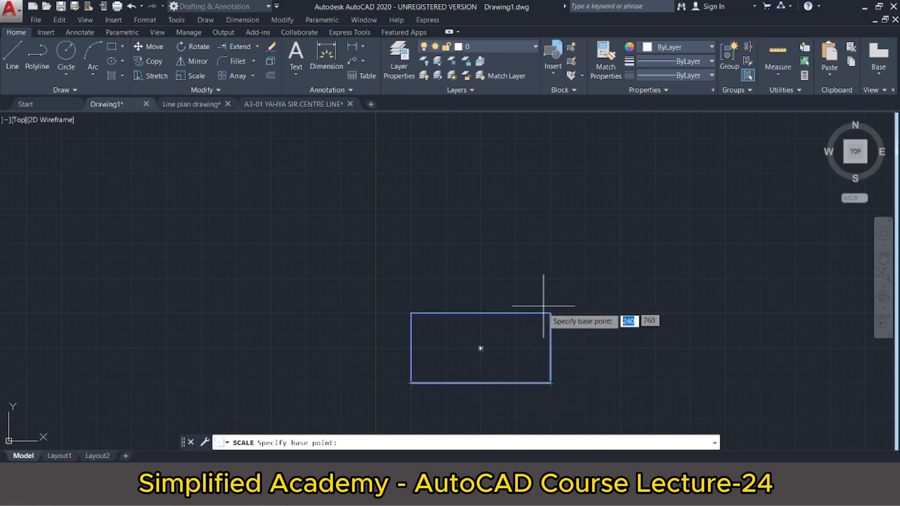
pyautogui.click(411, 383)
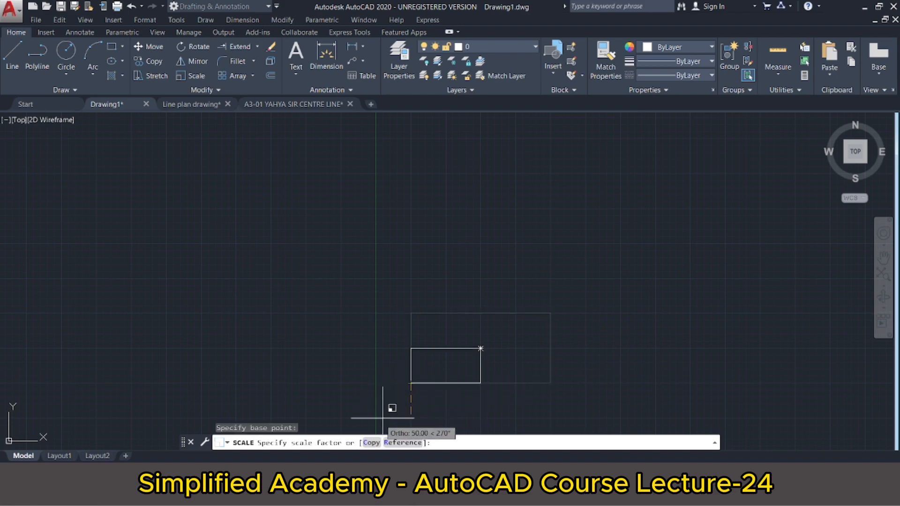
pyautogui.click(365, 443)
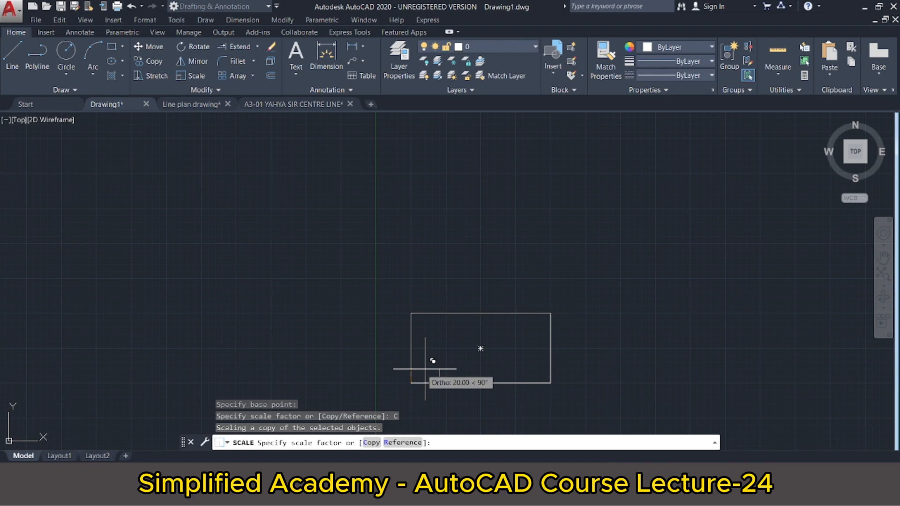
pyautogui.write('0.5')
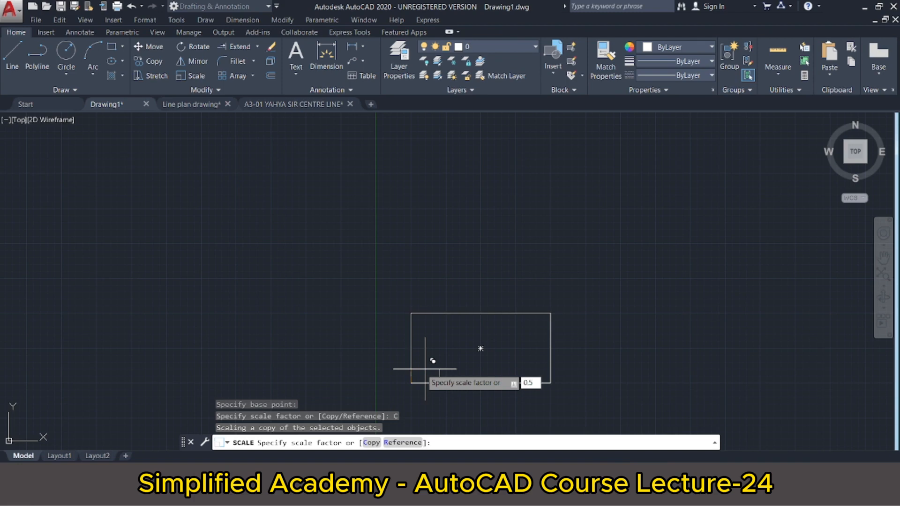
pyautogui.press('Return')
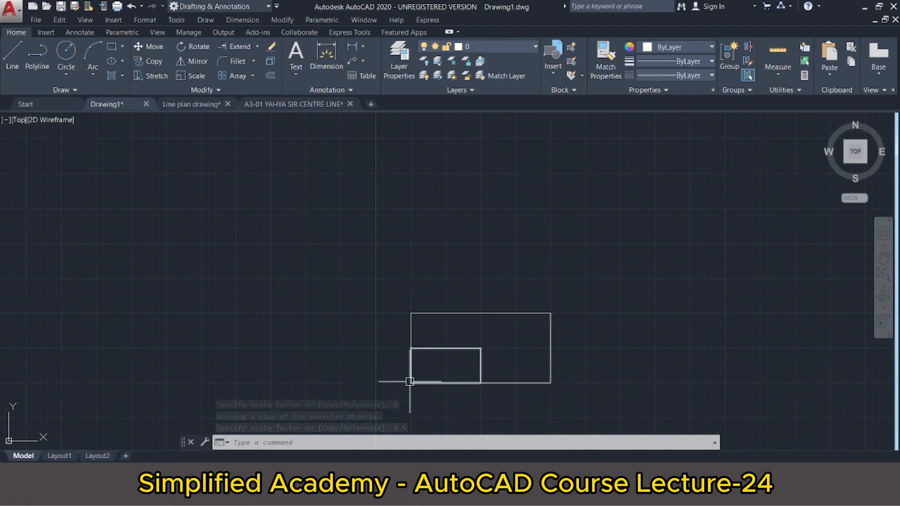
# Step: Select the smaller rectangle copy and check its side lengths at the lower-right corner grip
pyautogui.click(480, 371)
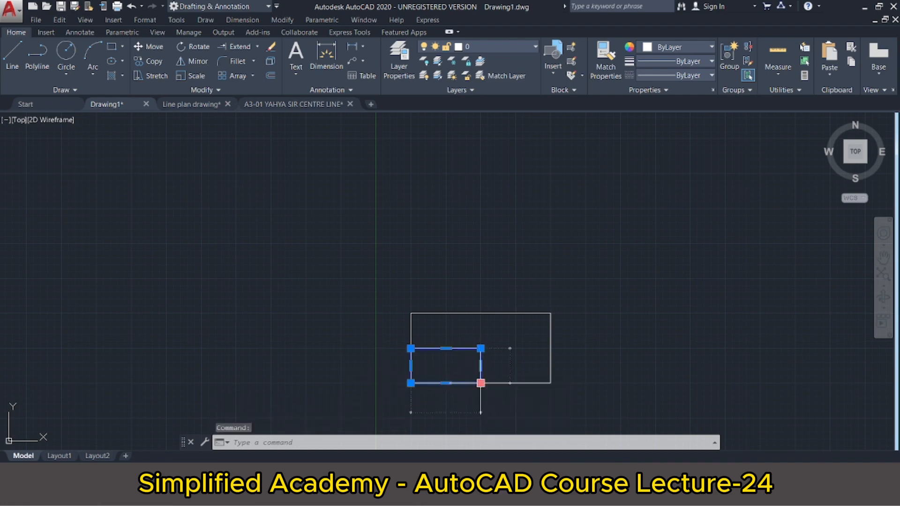
pyautogui.moveTo(482, 384)
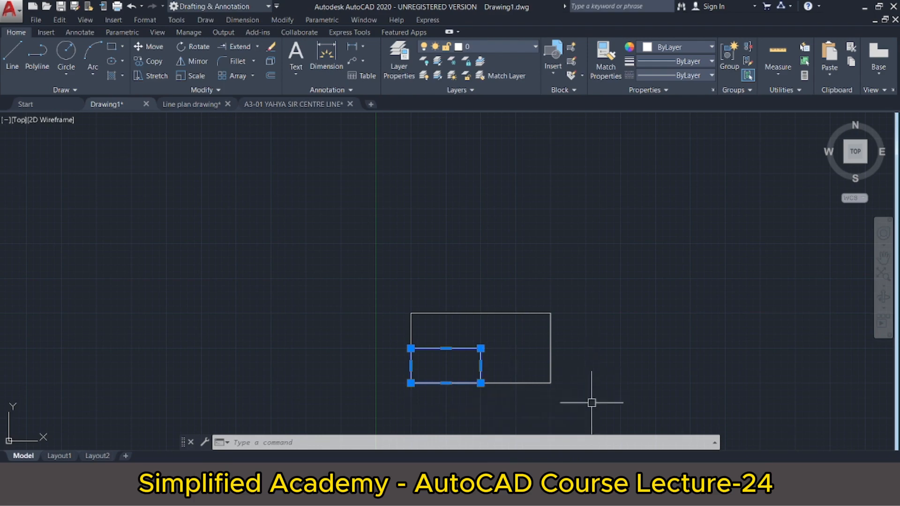
pyautogui.moveTo(670, 499)
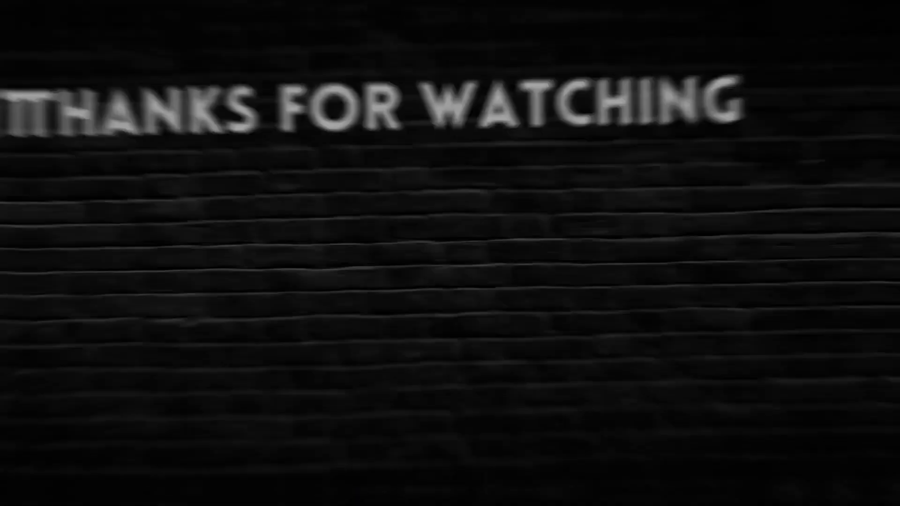